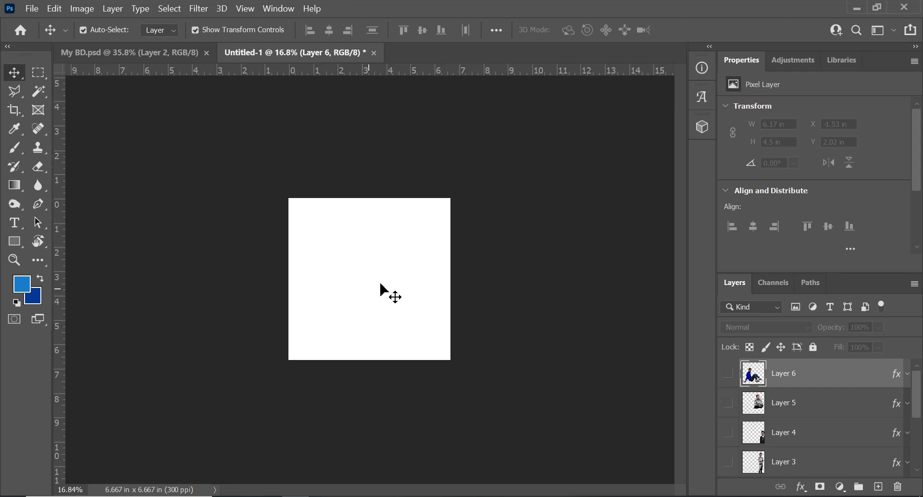
# - Examine the finished birthday flyer in My BD.psd as a reference and return to the untitled document
pyautogui.scroll(5, 346, 233)
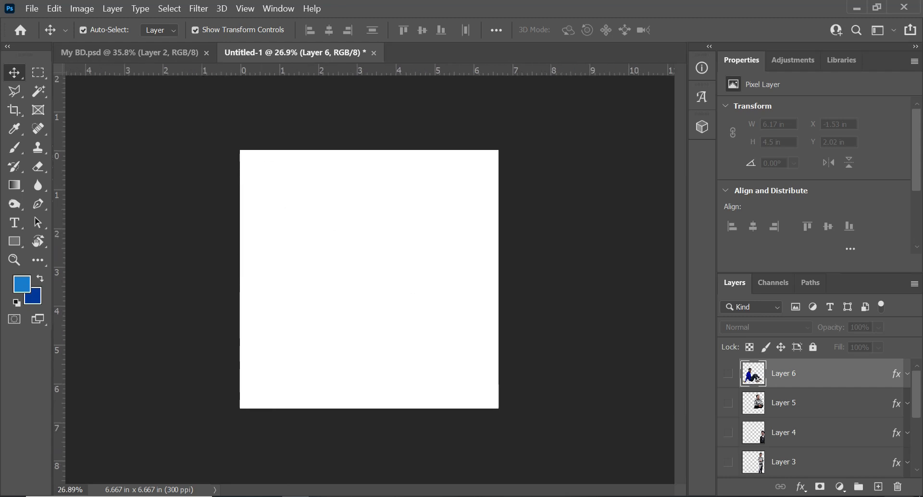
pyautogui.click(111, 54)
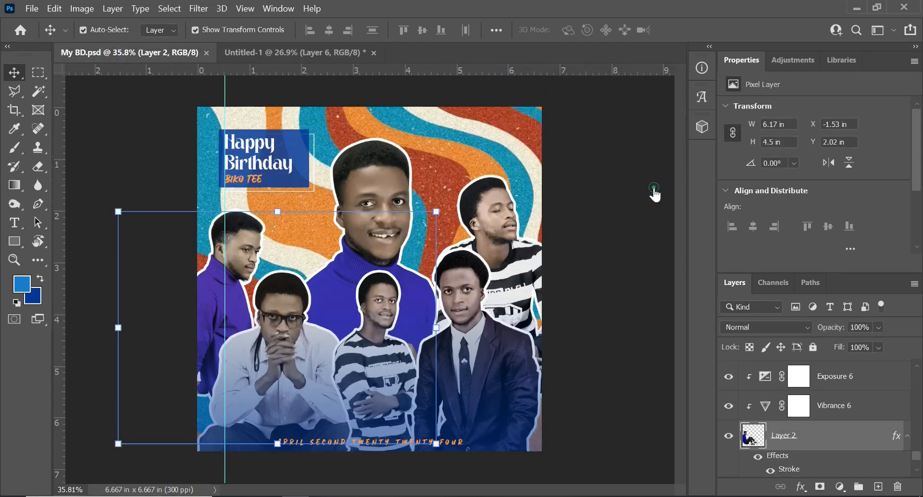
pyautogui.click(583, 261)
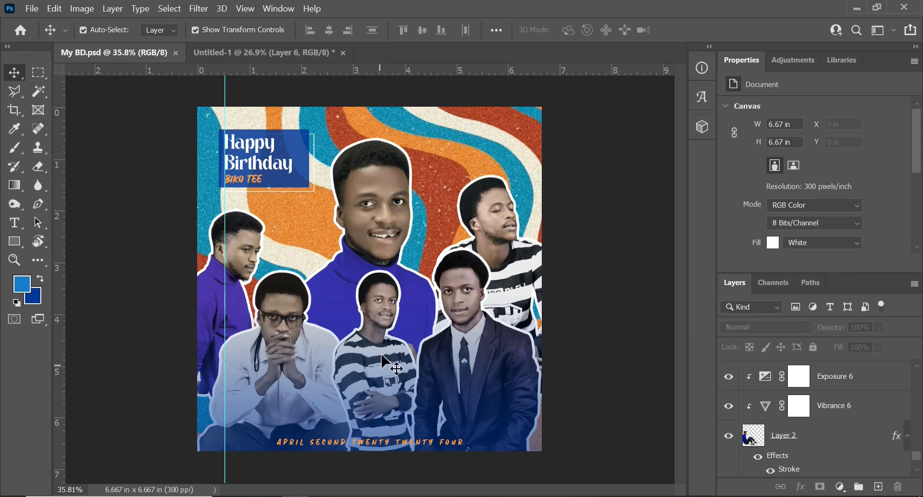
pyautogui.click(253, 52)
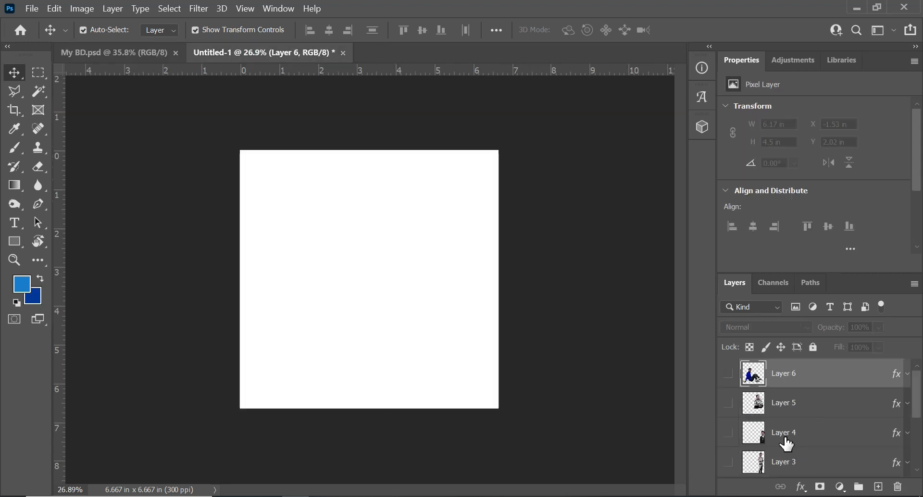
# - Show the wavy pattern layer and Layer 1, and move the blue-sweater portrait to about X 1.44 in, Y 1.03 in
pyautogui.scroll(-4, 796, 430)
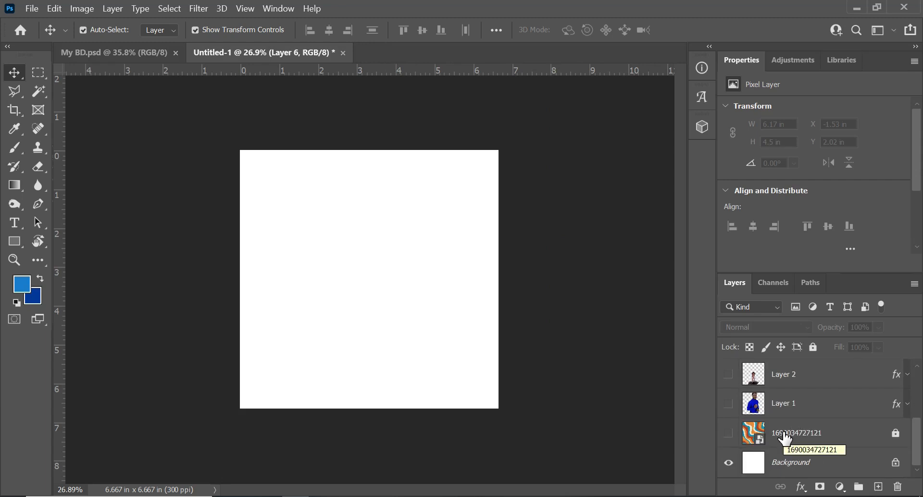
pyautogui.click(729, 433)
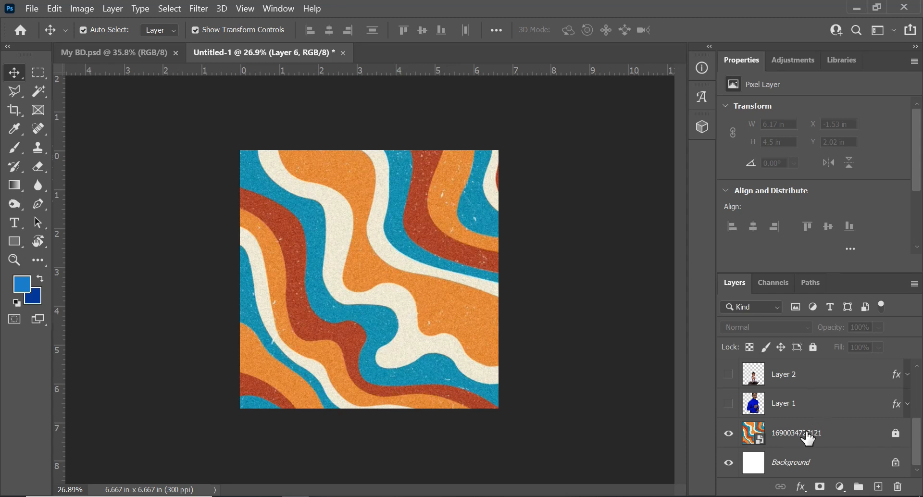
pyautogui.click(729, 404)
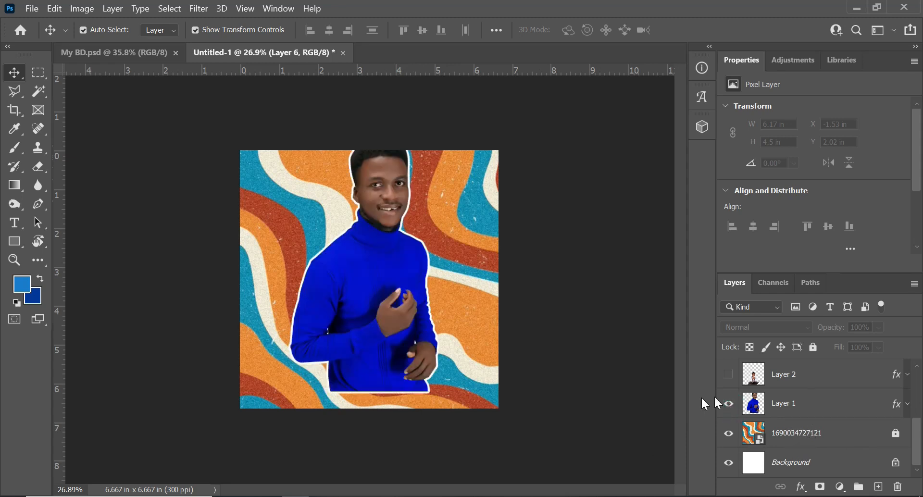
pyautogui.moveTo(401, 277); pyautogui.dragTo(407, 297)
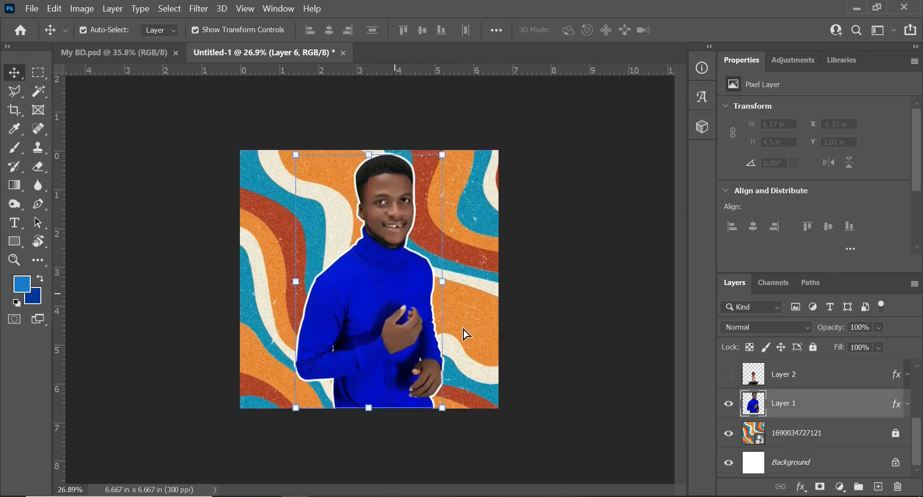
pyautogui.click(874, 404)
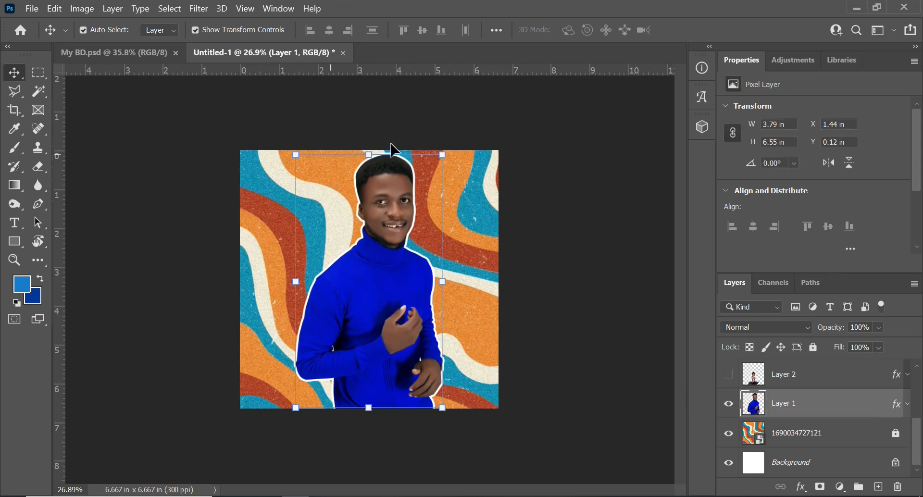
pyautogui.moveTo(392, 296); pyautogui.dragTo(383, 332)
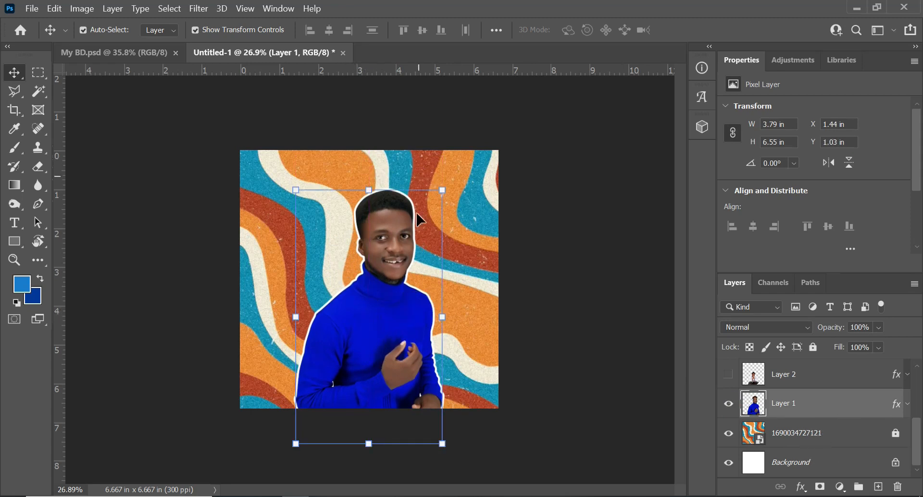
# - Review the Stroke settings in Layer 1's layer style, including its size, position and color
pyautogui.doubleClick(835, 408)
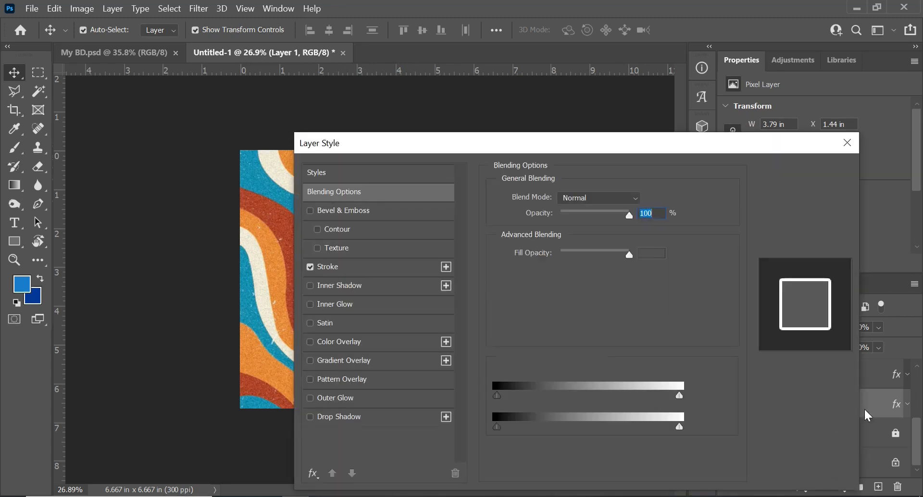
pyautogui.press('space')
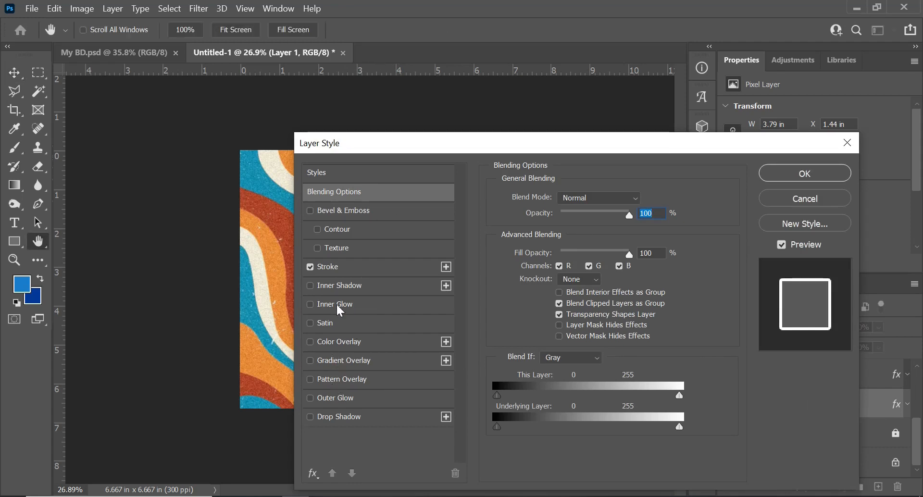
pyautogui.click(330, 270)
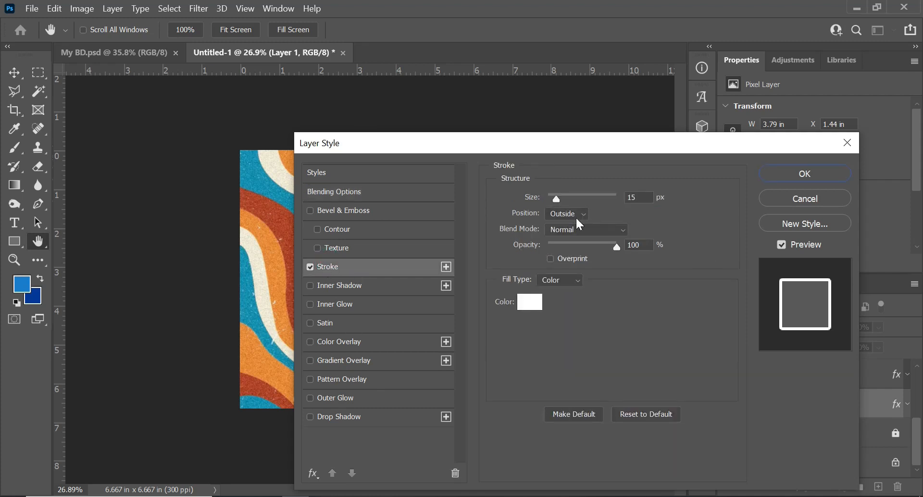
pyautogui.click(527, 308)
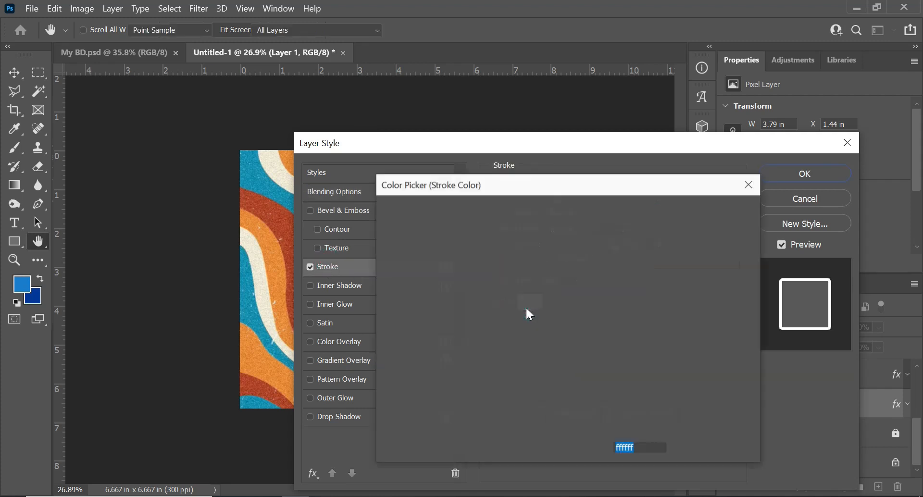
pyautogui.click(714, 238)
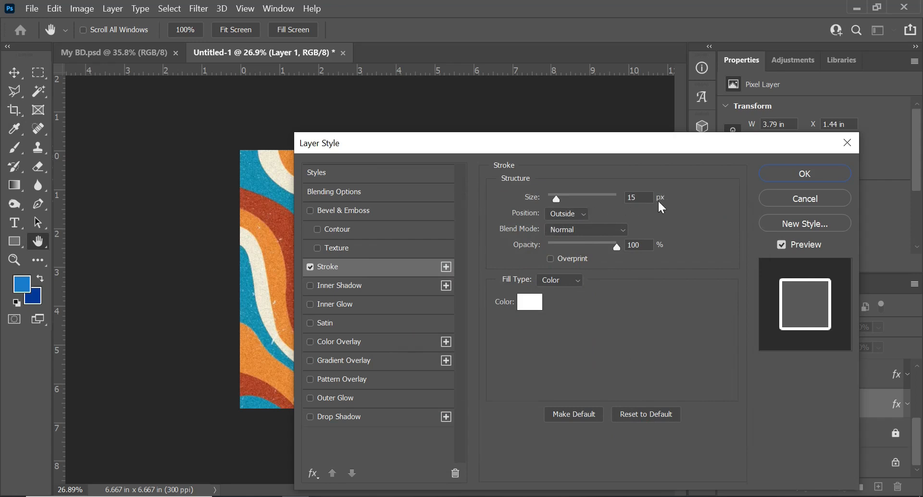
pyautogui.click(791, 175)
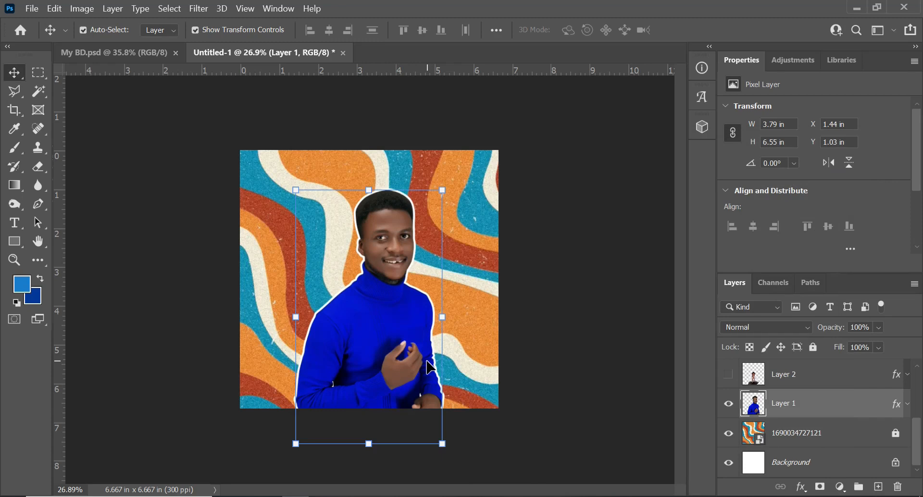
pyautogui.click(398, 306)
# - Show Layer 2 and move the seated white-shirt figure to the canvas's lower left, about X -0.38 in, Y 2.87 in
pyautogui.click(729, 374)
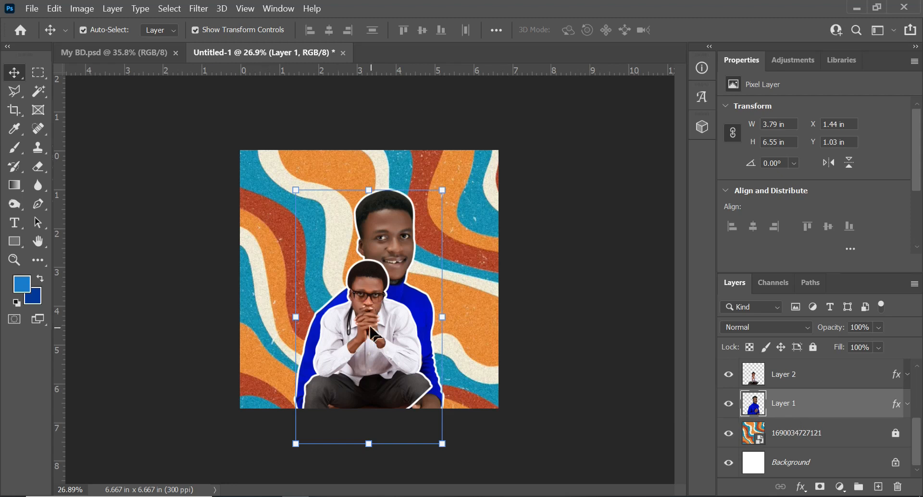
pyautogui.scroll(3, 372, 331)
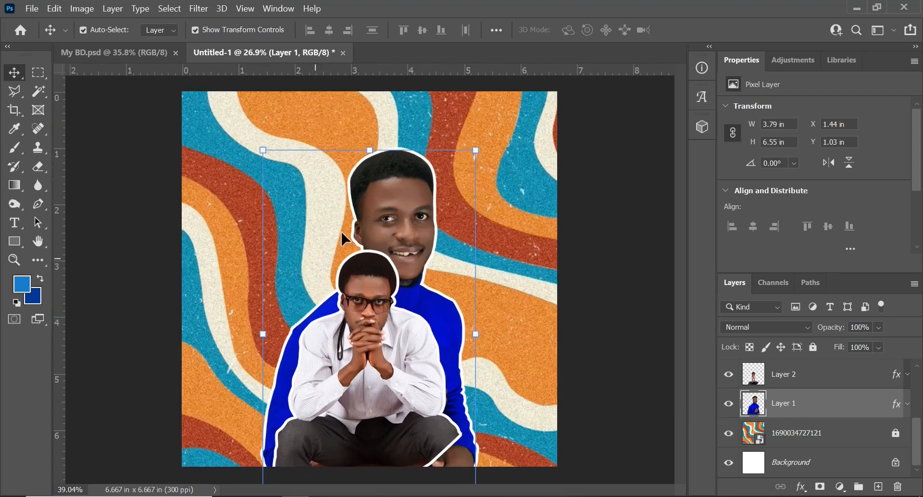
pyautogui.scroll(-3, 428, 348)
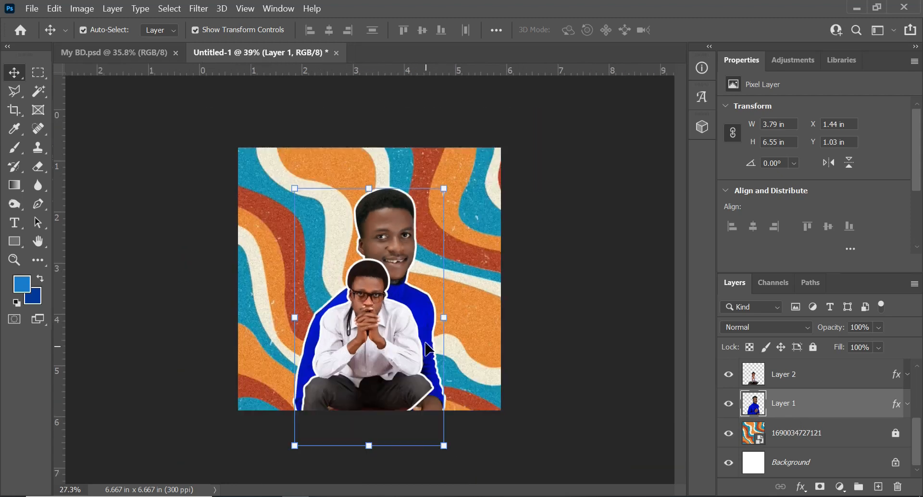
pyautogui.moveTo(370, 348); pyautogui.dragTo(290, 348)
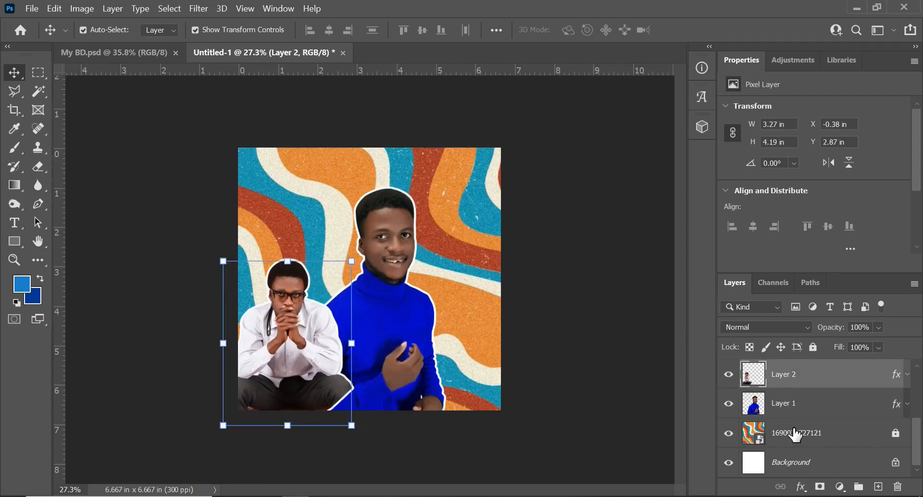
# - Show Layer 3 and move the standing striped-shirt figure to the canvas's lower right, about X 4.55 in, Y 2.87 in
pyautogui.scroll(2, 779, 385)
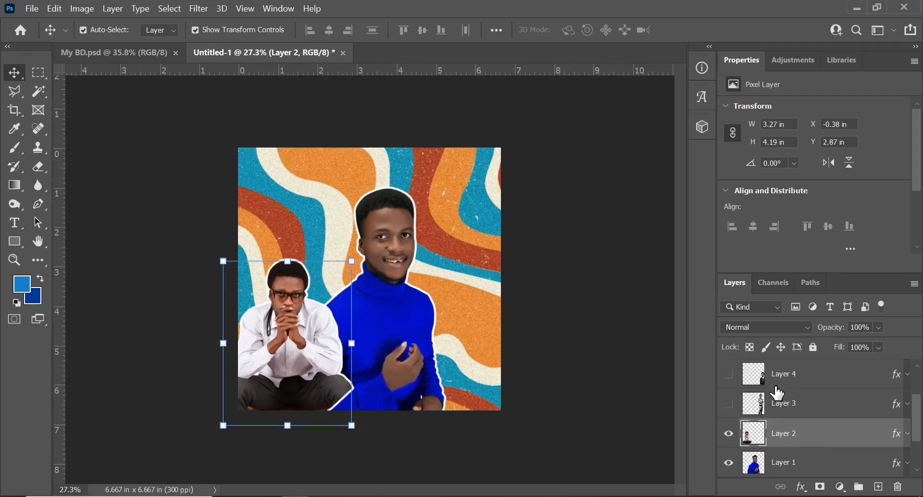
pyautogui.click(729, 404)
pyautogui.moveTo(455, 288); pyautogui.dragTo(448, 392)
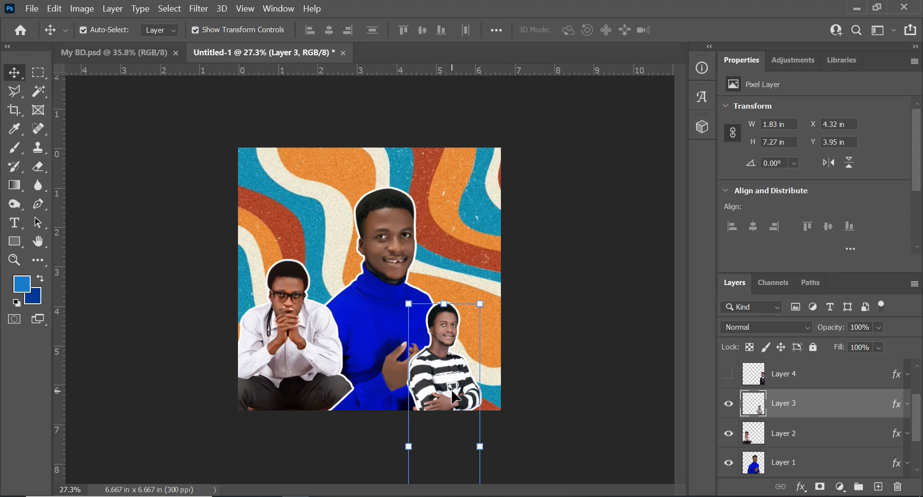
pyautogui.moveTo(438, 375); pyautogui.dragTo(447, 333)
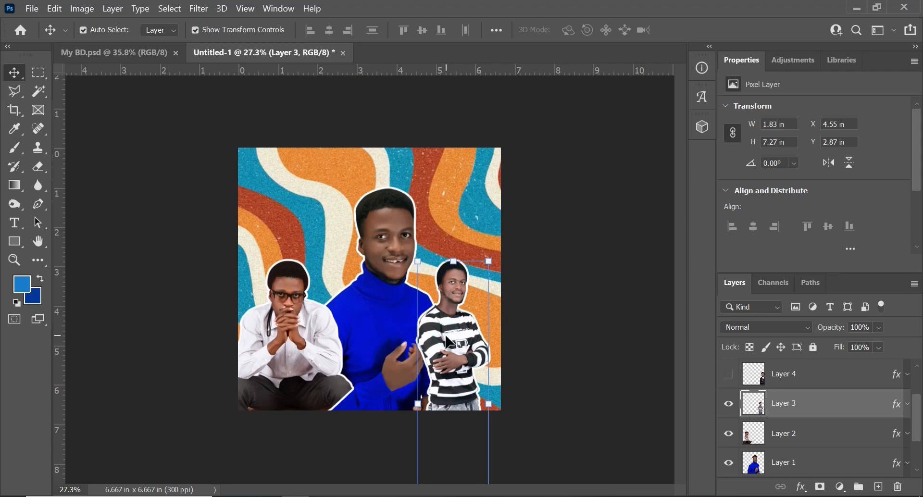
# - Show Layer 4, place its suited figure at about X 3.83 in, Y 2.53 in, and move Layer 3 to about X 2.59 in, Y 3.43 in
pyautogui.click(729, 376)
pyautogui.moveTo(447, 327); pyautogui.dragTo(446, 281)
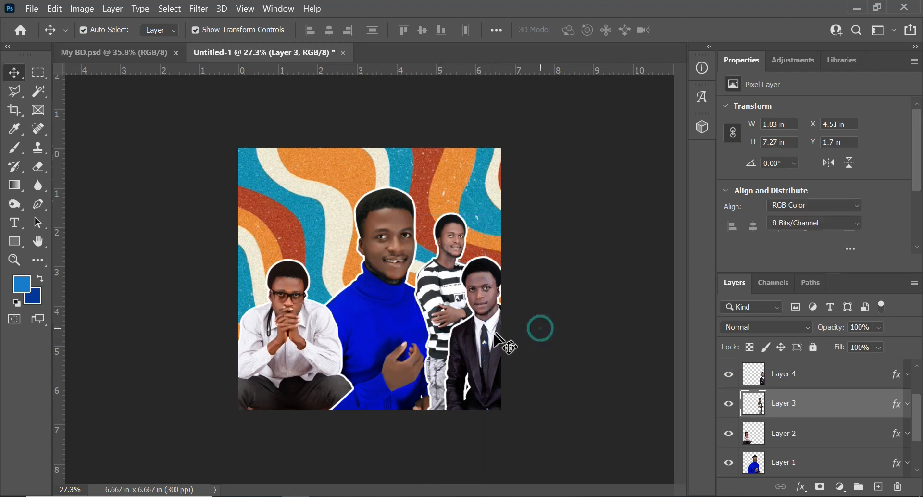
pyautogui.moveTo(476, 346); pyautogui.dragTo(449, 335)
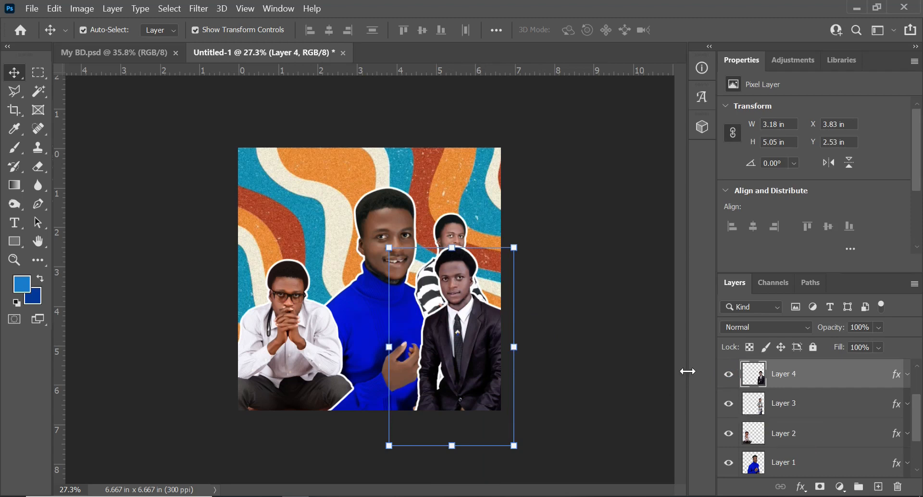
pyautogui.moveTo(424, 299); pyautogui.dragTo(354, 367)
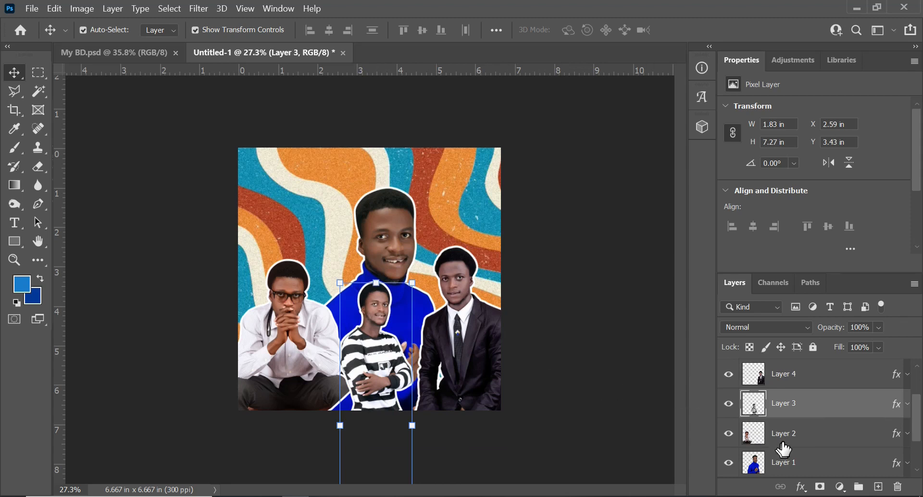
# - Show Layer 5, move its striped-shirt figure to about X 4.42 in, Y 1.15 in, and reorder it directly beneath Layer 1
pyautogui.scroll(-1, 784, 450)
pyautogui.scroll(3, 796, 427)
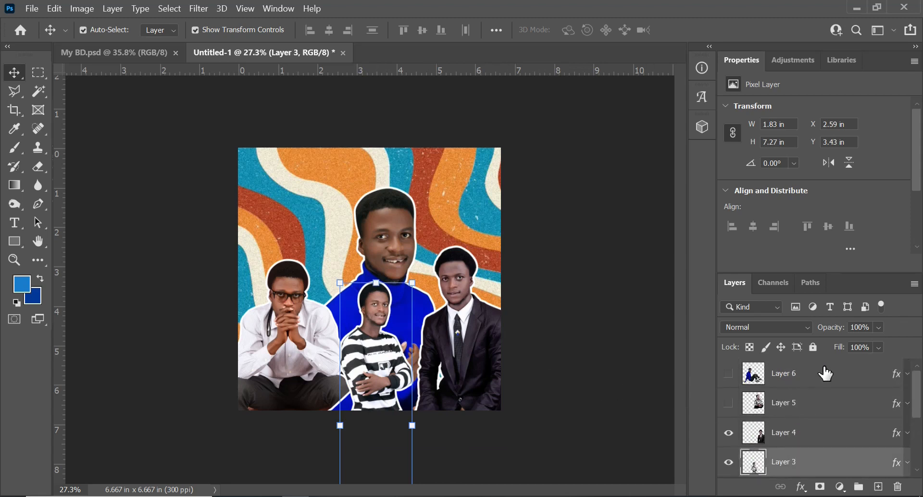
pyautogui.click(730, 403)
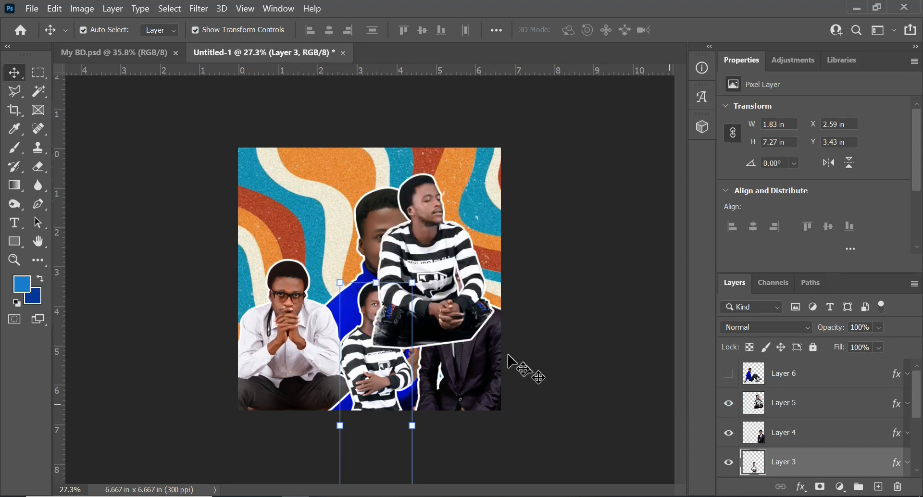
pyautogui.moveTo(436, 260); pyautogui.dragTo(476, 278)
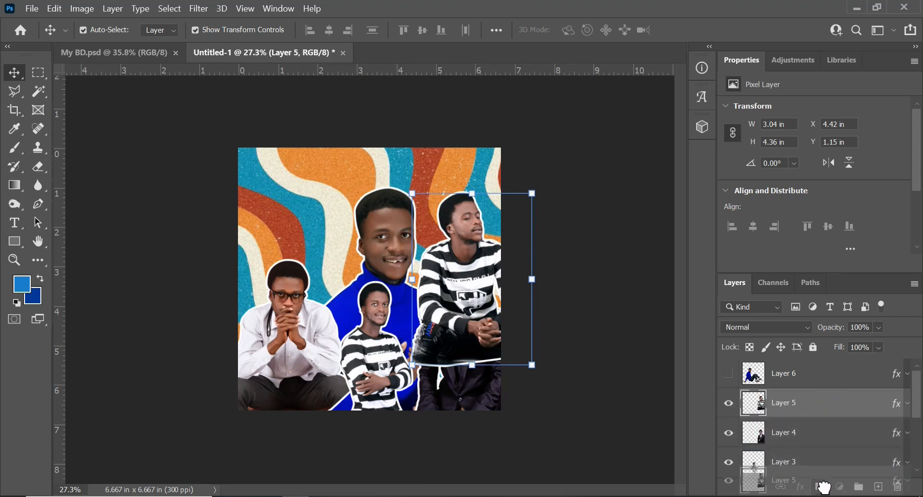
pyautogui.scroll(-2, 824, 476)
pyautogui.moveTo(821, 496); pyautogui.dragTo(821, 418)
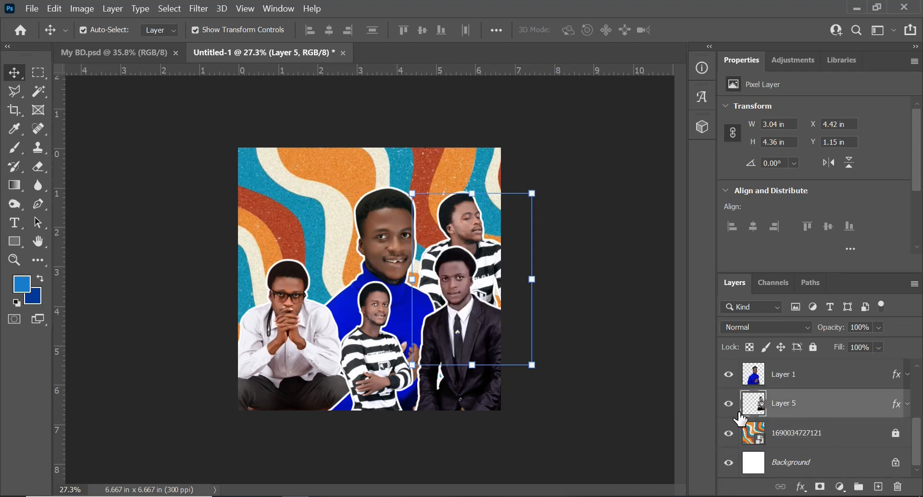
# - Show Layer 6, move its seated figure to about X -1.34 in, Y 1.15 in, and reorder it between Layer 5 and the pattern
pyautogui.scroll(3, 800, 414)
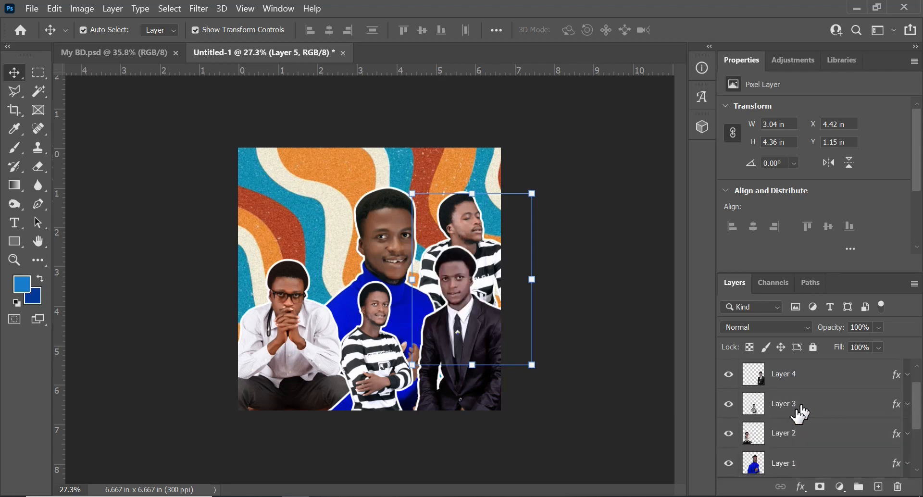
pyautogui.scroll(1, 796, 392)
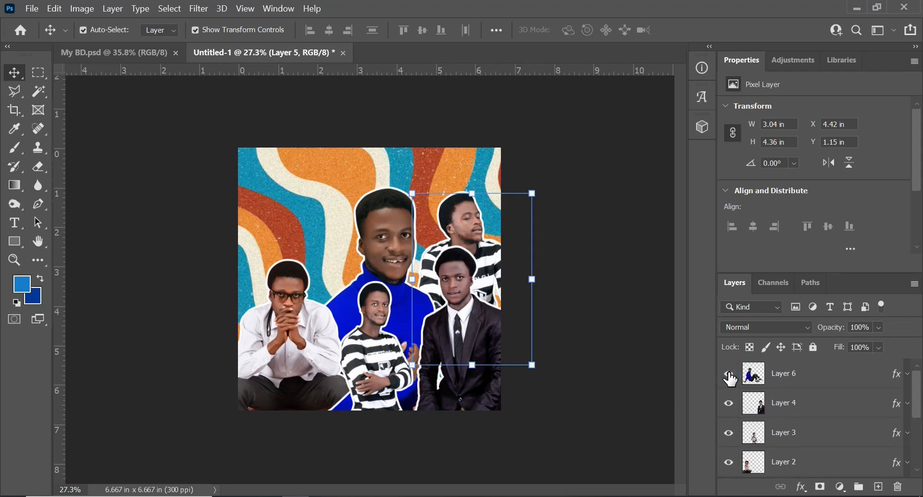
pyautogui.click(729, 374)
pyautogui.click(791, 373)
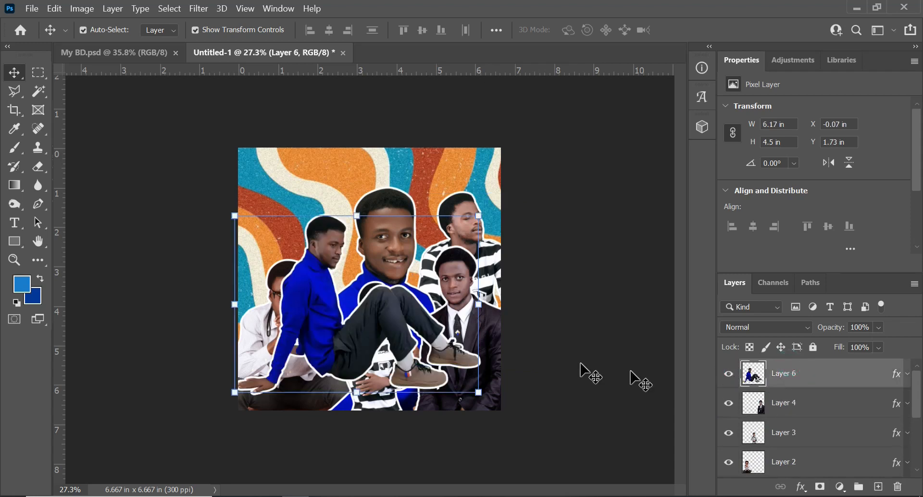
pyautogui.moveTo(332, 314); pyautogui.dragTo(278, 291)
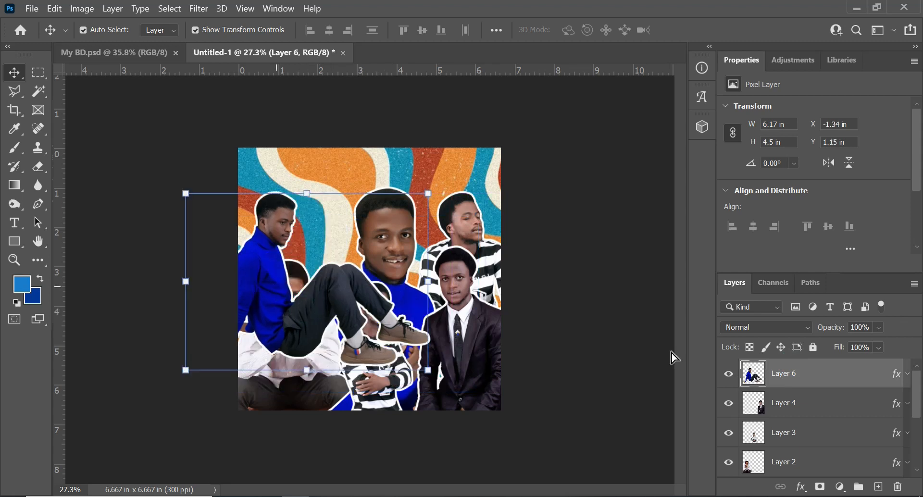
pyautogui.moveTo(840, 383); pyautogui.dragTo(810, 414)
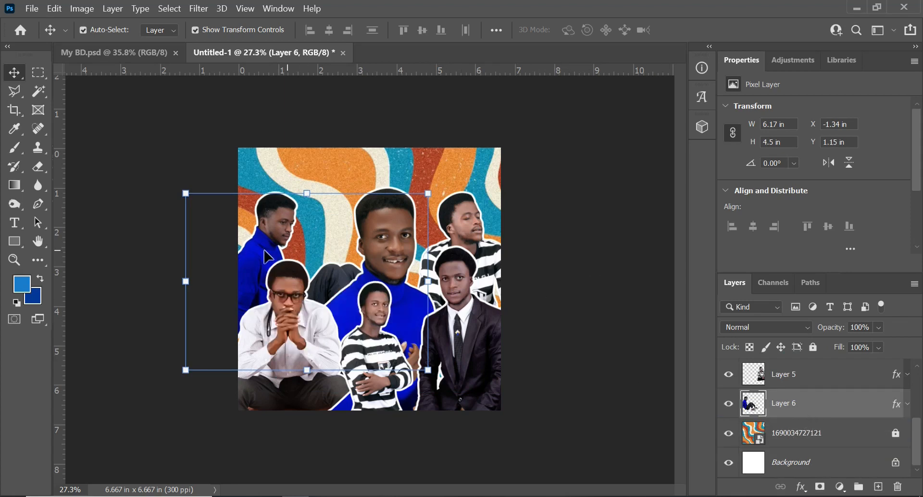
# - Shift Layer 6's seated figure to about X -1.24 in, Y 1.18 in, and Layer 2's white-shirt figure to about X 0.06 in, Y 3.18 in
pyautogui.moveTo(270, 248); pyautogui.dragTo(274, 249)
pyautogui.click(566, 308)
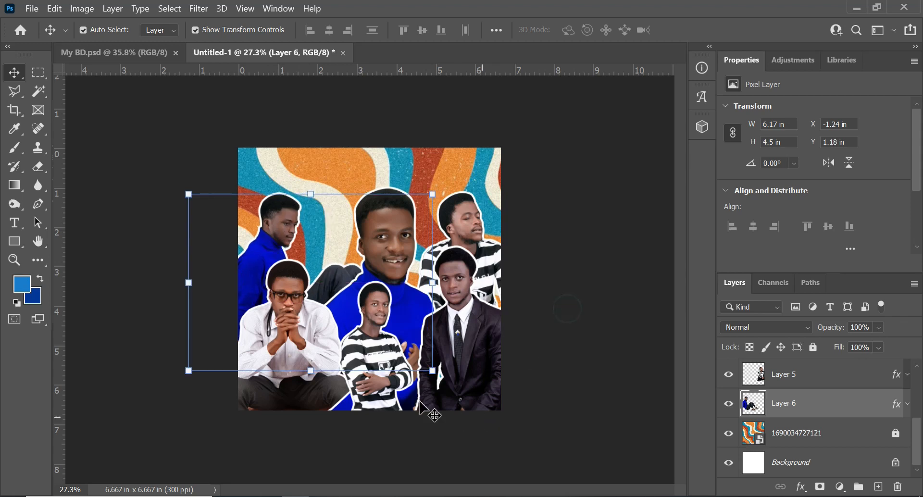
pyautogui.scroll(1, 336, 371)
pyautogui.moveTo(279, 339); pyautogui.dragTo(287, 359)
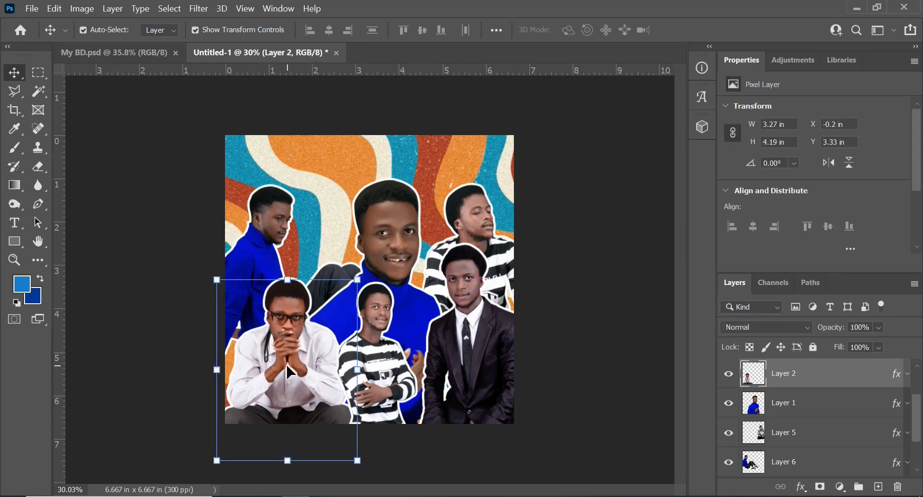
pyautogui.moveTo(287, 365); pyautogui.dragTo(295, 360)
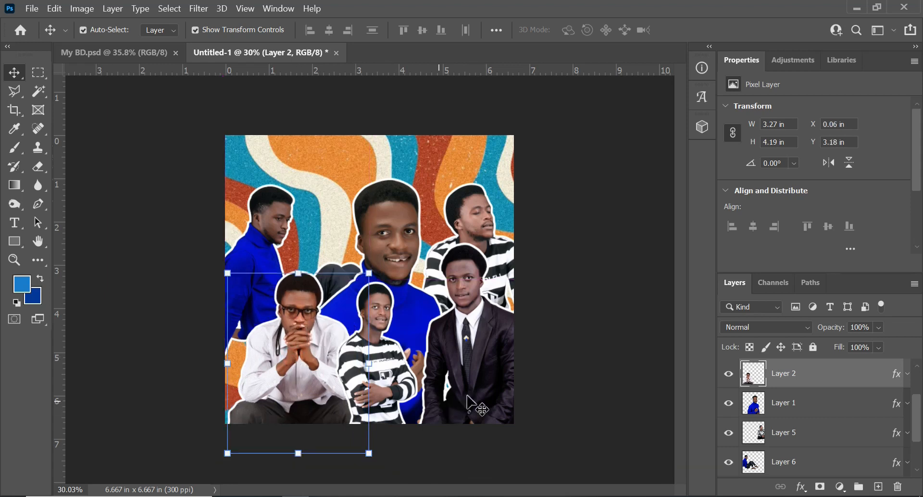
pyautogui.click(569, 287)
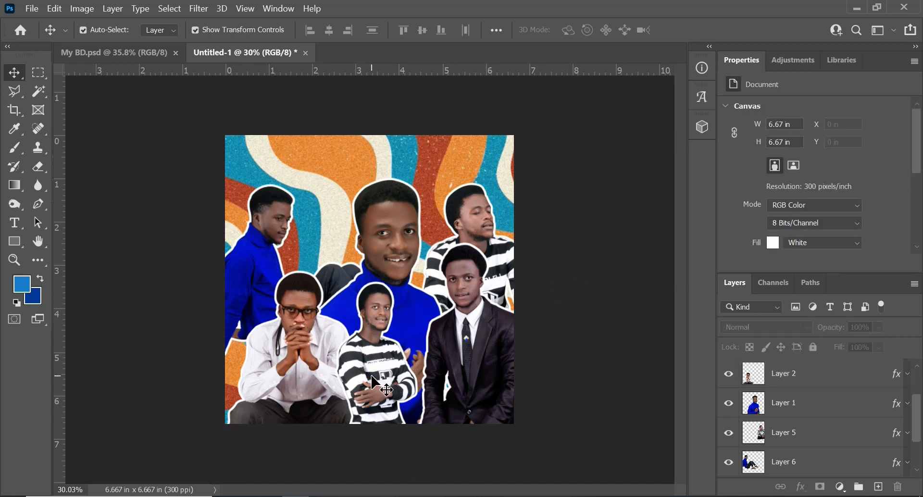
# - Scale Layer 3's standing striped-shirt figure to 104.93% and position it at about X 2.87 in, Y 3.55 in
pyautogui.moveTo(375, 379); pyautogui.dragTo(391, 378)
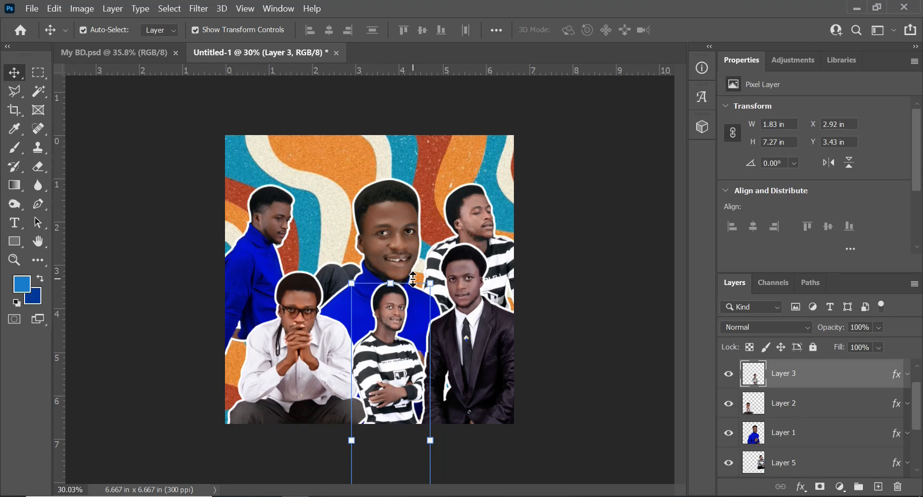
pyautogui.press('ctrl')
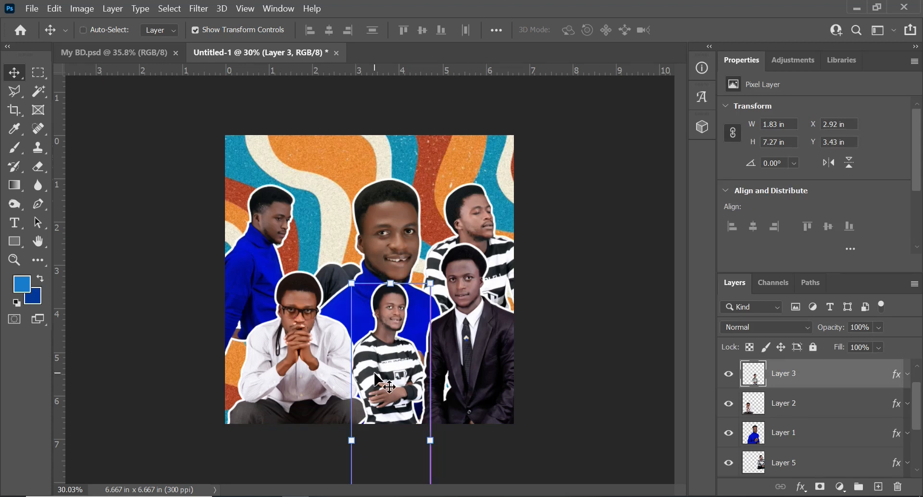
pyautogui.hotkey('ctrl', 't')
pyautogui.moveTo(433, 285); pyautogui.dragTo(452, 272)
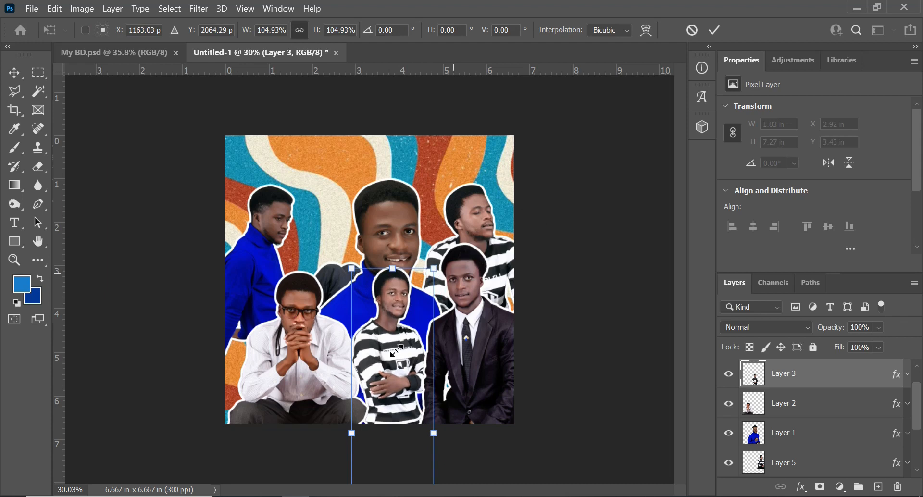
pyautogui.moveTo(385, 369); pyautogui.dragTo(385, 381)
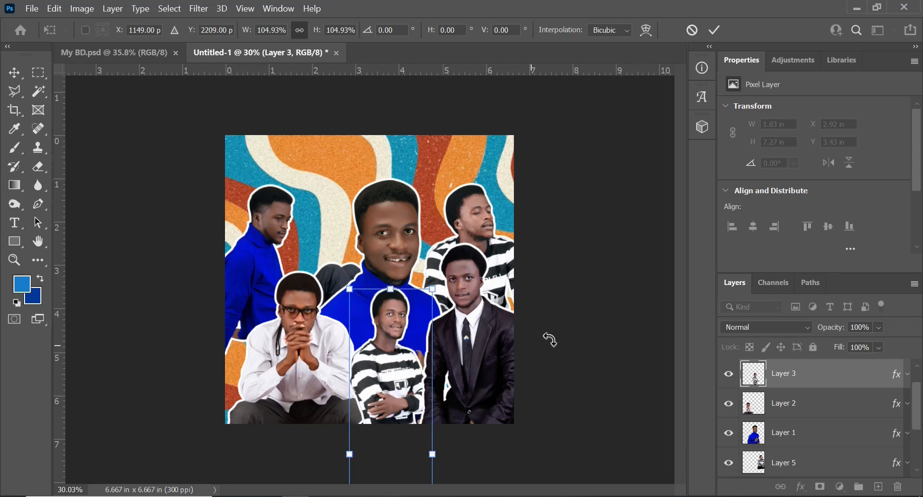
pyautogui.click(715, 30)
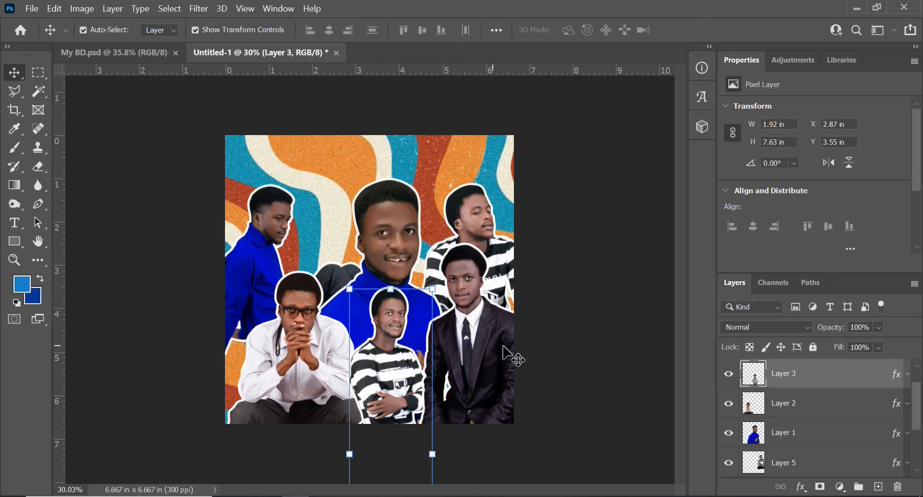
# - Move Layer 4's suited figure to about X 3.48 in, Y 2.74 in, and Layer 1's central figure to about X 1.14 in, Y 0.53 in
pyautogui.click(475, 353)
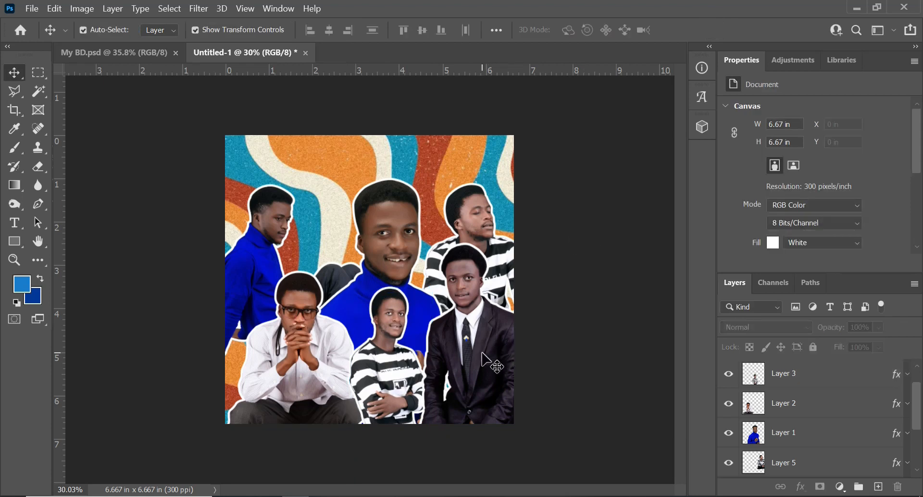
pyautogui.moveTo(469, 351); pyautogui.dragTo(460, 360)
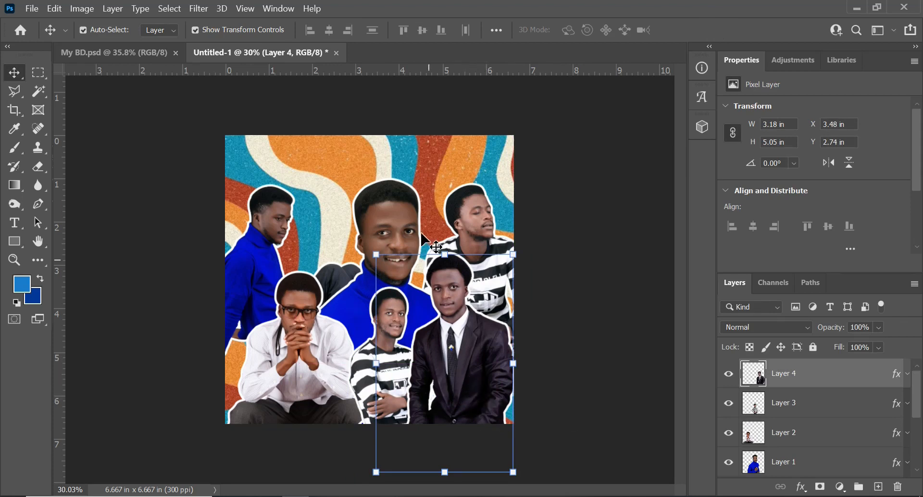
pyautogui.click(387, 222)
pyautogui.moveTo(387, 220); pyautogui.dragTo(376, 198)
pyautogui.click(601, 319)
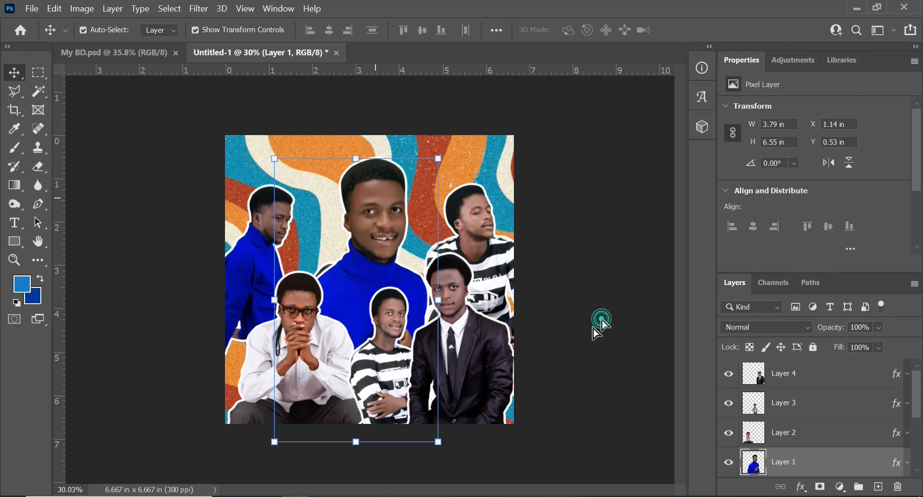
# - Raise Layer 4's suited figure to about Y 2.59 in, keeping its X position
pyautogui.click(478, 373)
pyautogui.moveTo(466, 374); pyautogui.dragTo(465, 366)
pyautogui.click(593, 307)
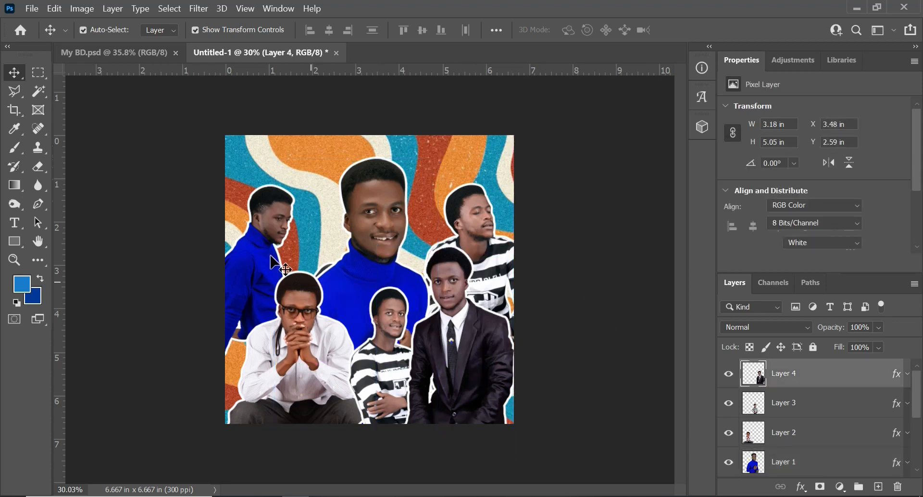
# - Lower Layer 6's blue-sweater figure behind the white-shirt figure, to about X -1.24 in, Y 1.81 in
pyautogui.click(254, 263)
pyautogui.moveTo(250, 257); pyautogui.dragTo(256, 263)
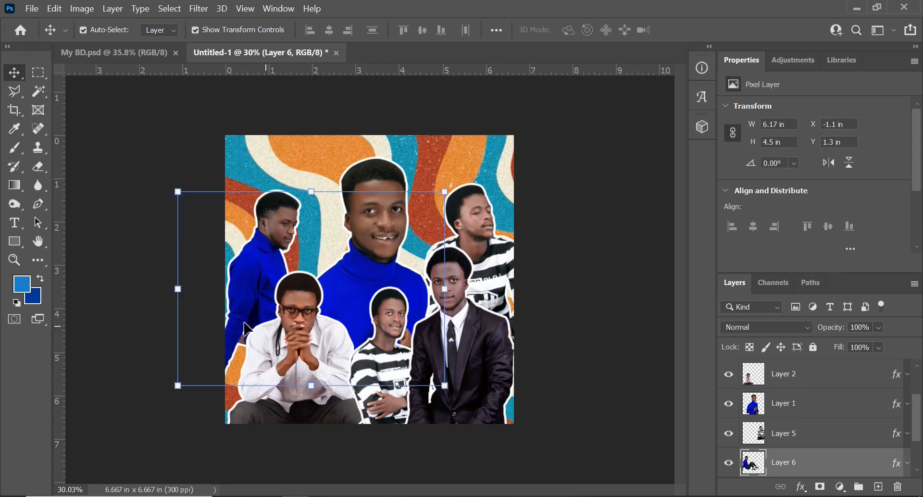
pyautogui.moveTo(259, 257); pyautogui.dragTo(255, 280)
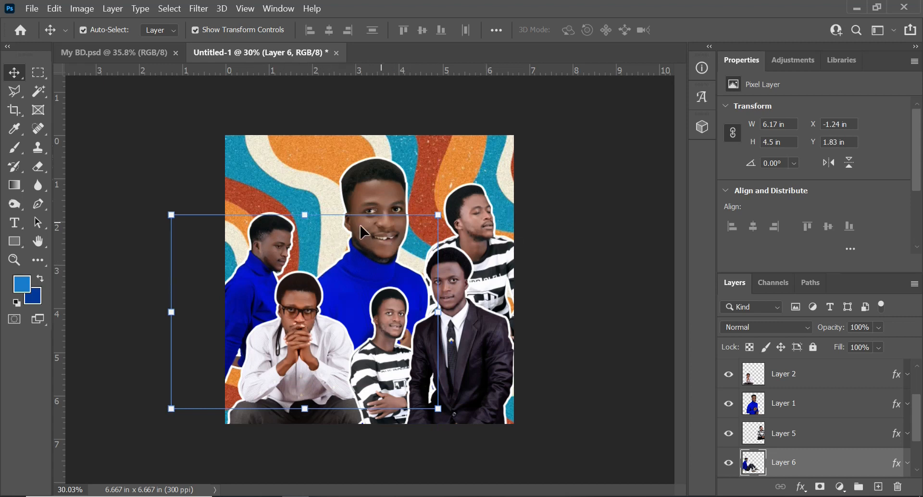
pyautogui.click(374, 195)
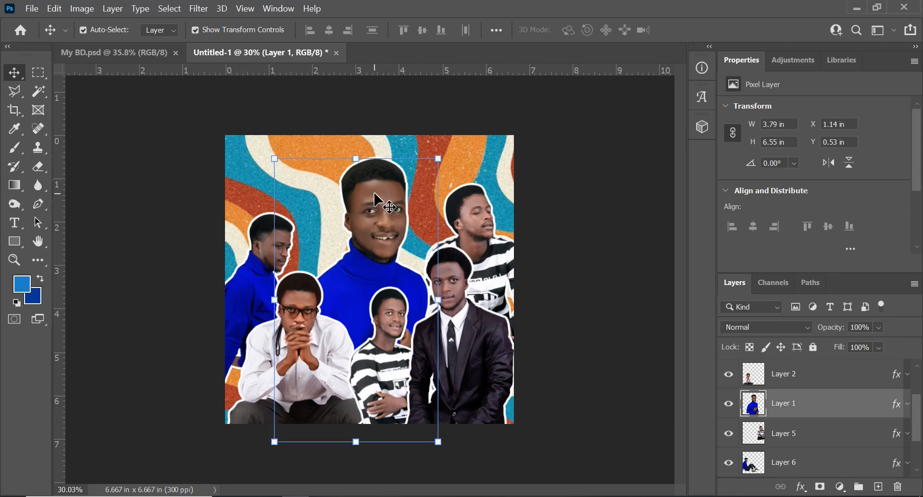
pyautogui.click(479, 212)
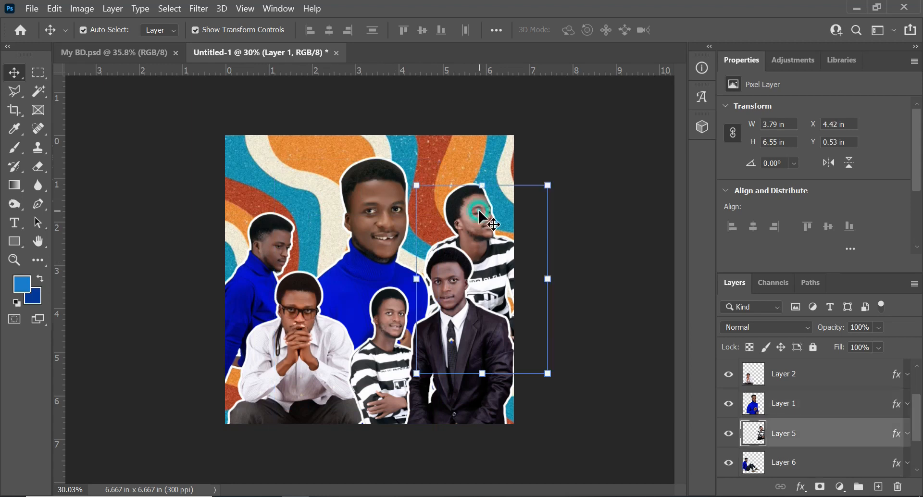
pyautogui.click(269, 251)
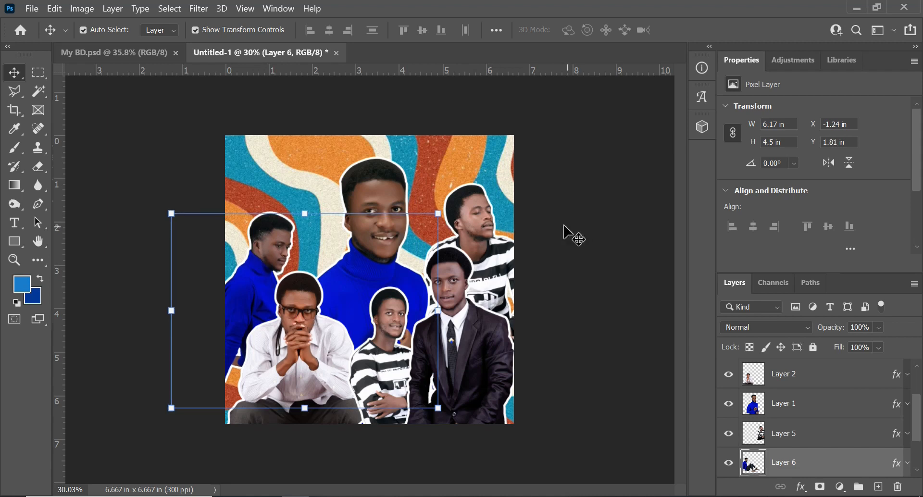
# - Shift Layer 2's white-shirt figure to about X 0.21 in, Y 3.18 in
pyautogui.click(576, 273)
pyautogui.click(456, 353)
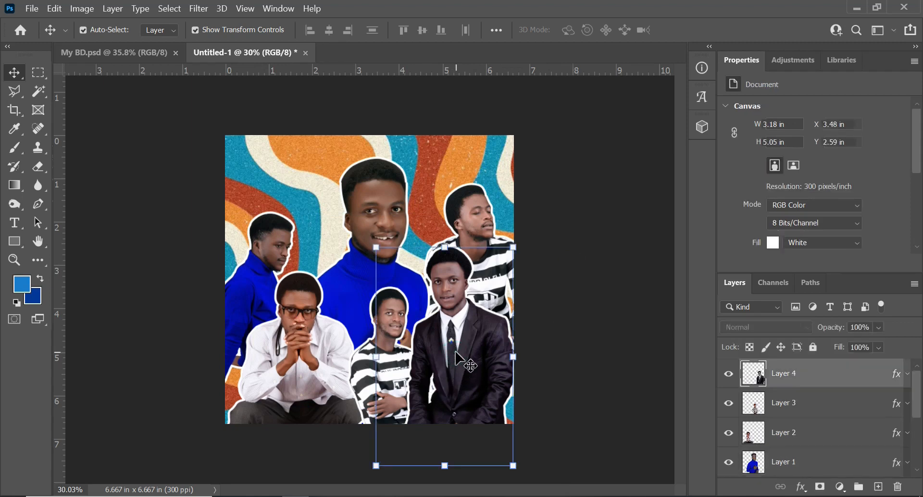
pyautogui.click(301, 354)
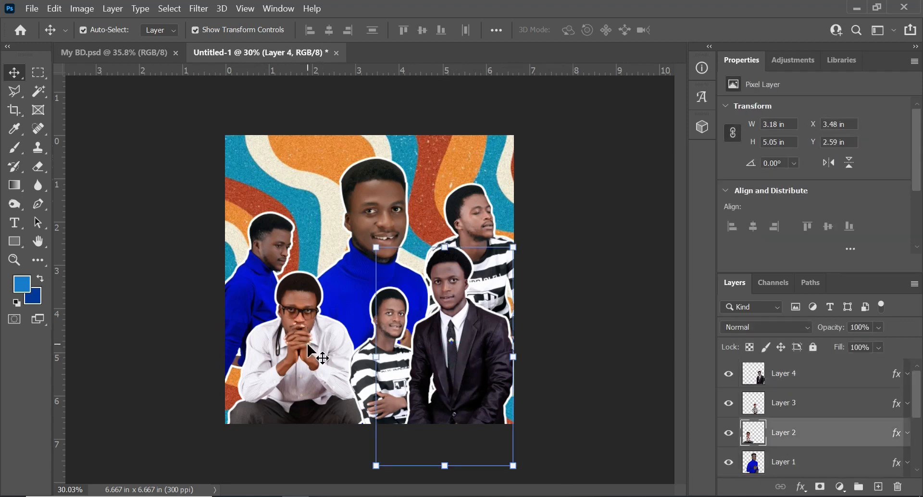
pyautogui.moveTo(302, 354); pyautogui.dragTo(309, 352)
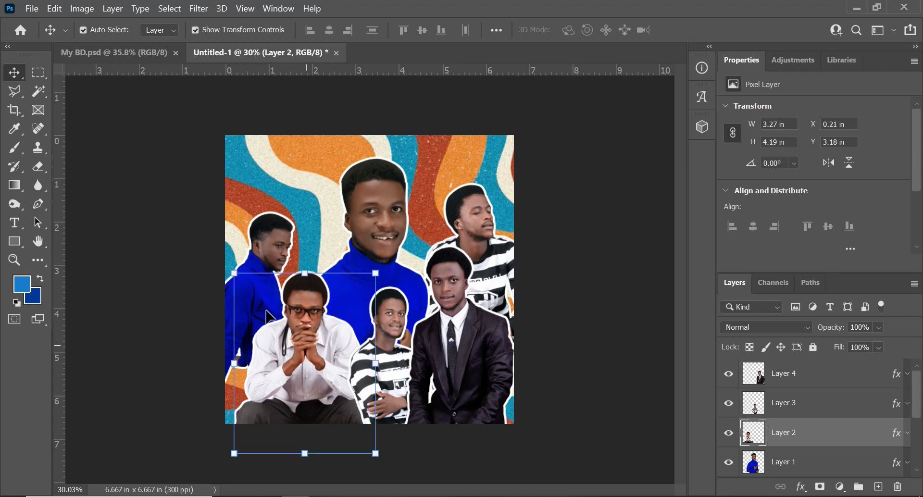
pyautogui.click(189, 241)
# - Scale Layer 6's blue-sweater figure to 104.32% and position it at about X -1.21 in, Y 1.76 in
pyautogui.click(241, 293)
pyautogui.moveTo(242, 293); pyautogui.dragTo(247, 292)
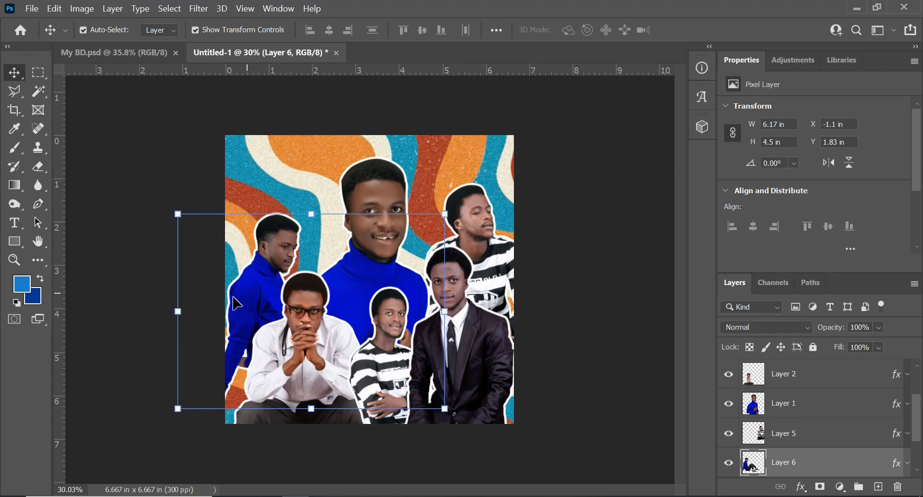
pyautogui.moveTo(178, 409); pyautogui.dragTo(166, 418)
pyautogui.moveTo(243, 313)
pyautogui.mouseDown()
pyautogui.moveTo(245, 305)
pyautogui.moveTo(255, 313)
pyautogui.mouseUp()
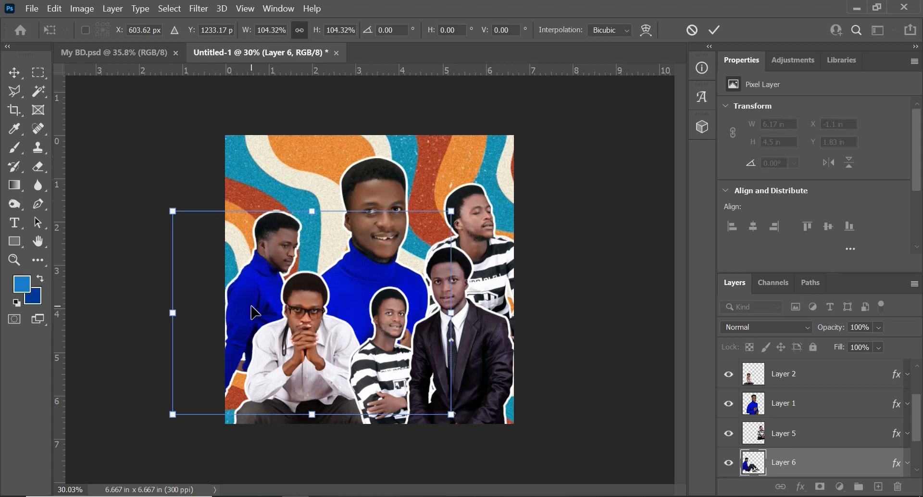
pyautogui.press('Return')
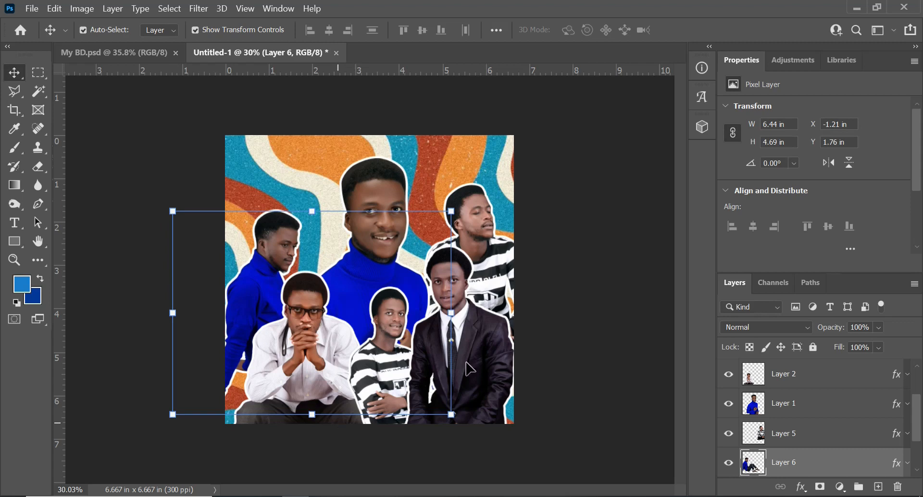
pyautogui.click(570, 331)
# - Raise Layer 3's standing figure between the white-shirt and suited figures, and shift Layer 2's seated figure slightly up and to the right
pyautogui.click(383, 383)
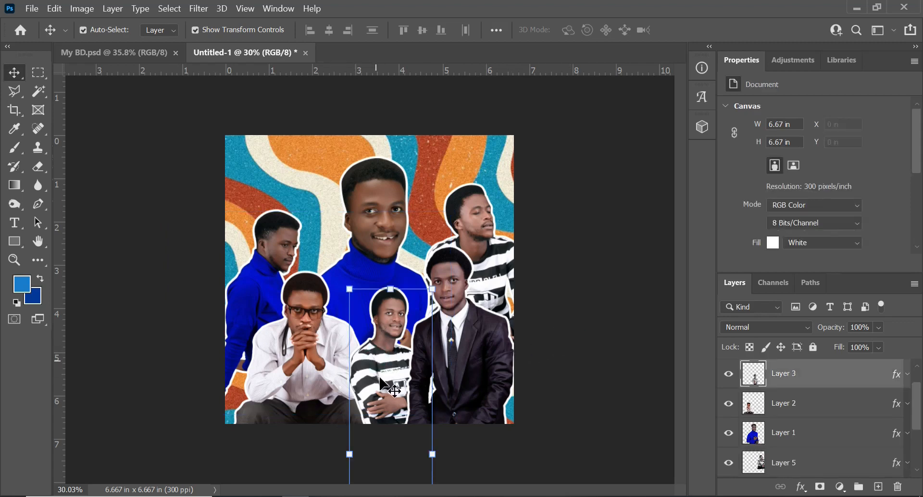
pyautogui.moveTo(380, 378); pyautogui.dragTo(363, 353)
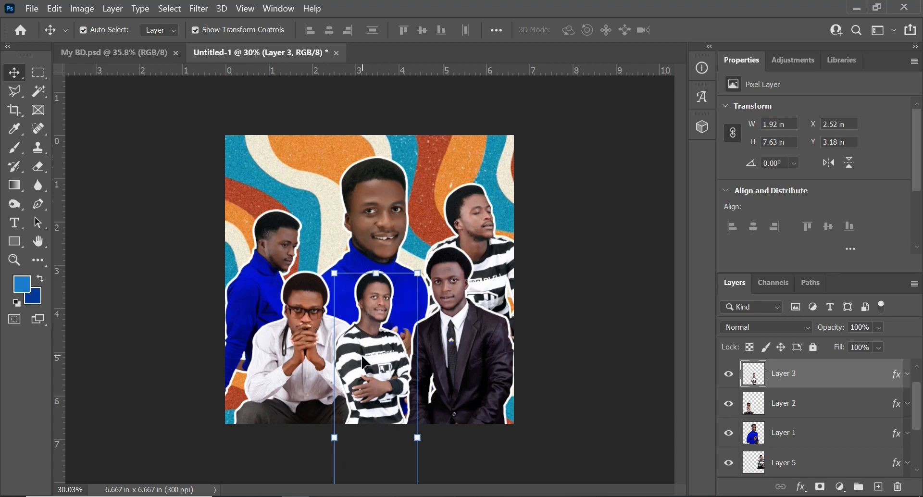
pyautogui.moveTo(379, 348); pyautogui.dragTo(385, 348)
pyautogui.click(294, 351)
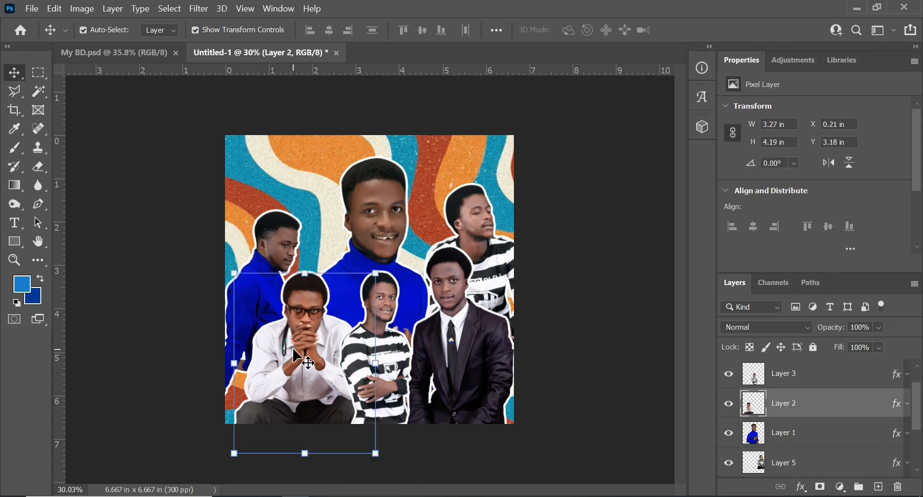
pyautogui.moveTo(293, 348); pyautogui.dragTo(301, 346)
# - Lower Layer 4's suited figure slightly to about Y 2.62 in
pyautogui.click(455, 336)
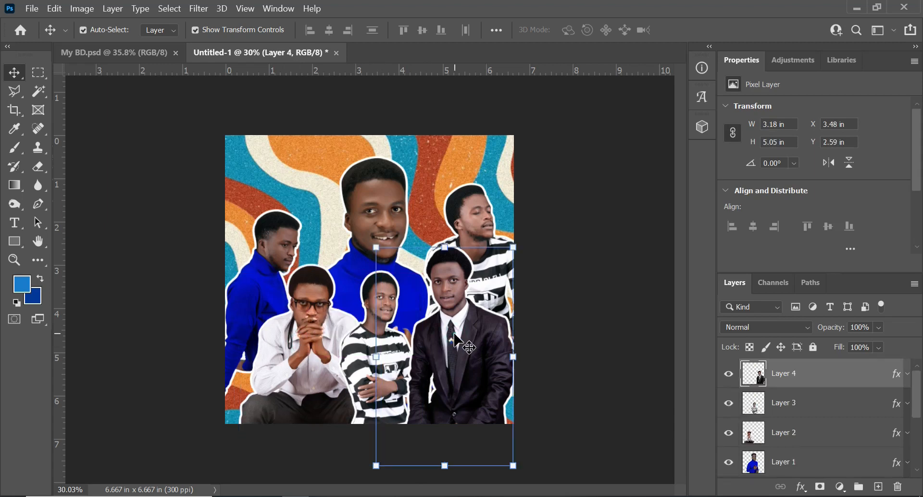
pyautogui.moveTo(455, 335); pyautogui.dragTo(455, 337)
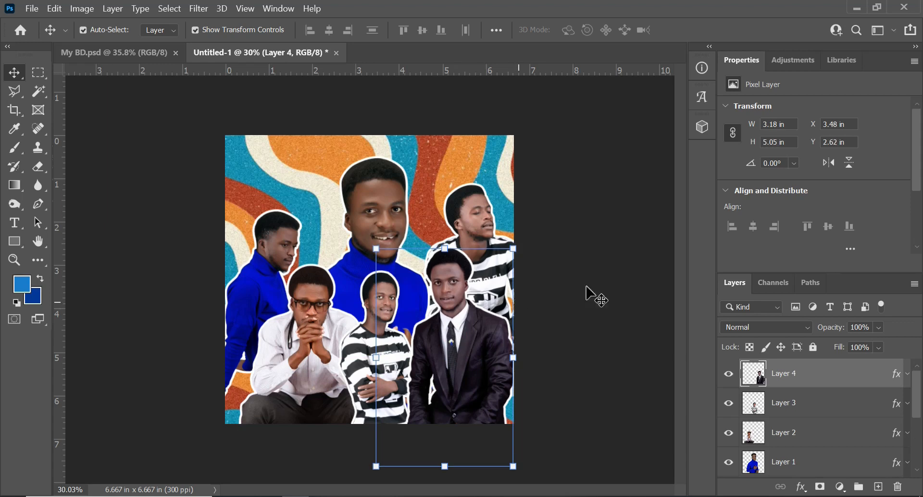
pyautogui.click(596, 242)
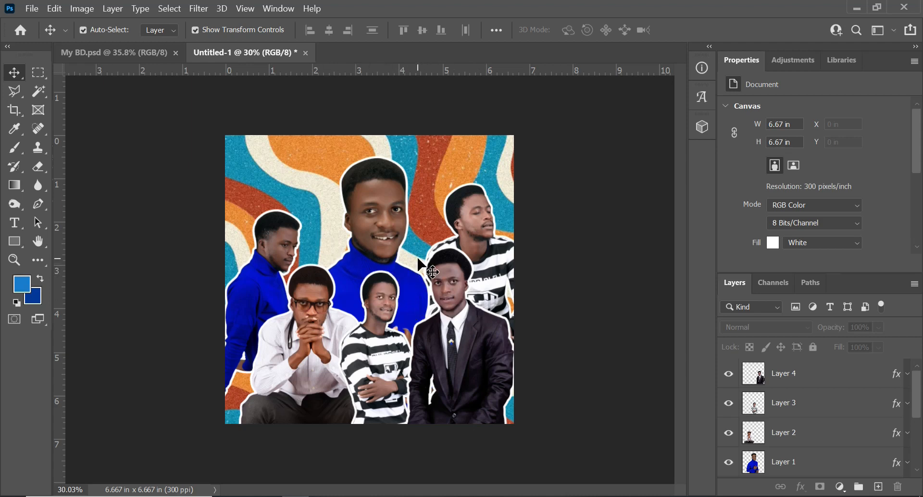
# - Add a Vibrance adjustment layer directly above Layer 1 and set its vibrance to +88
pyautogui.click(377, 222)
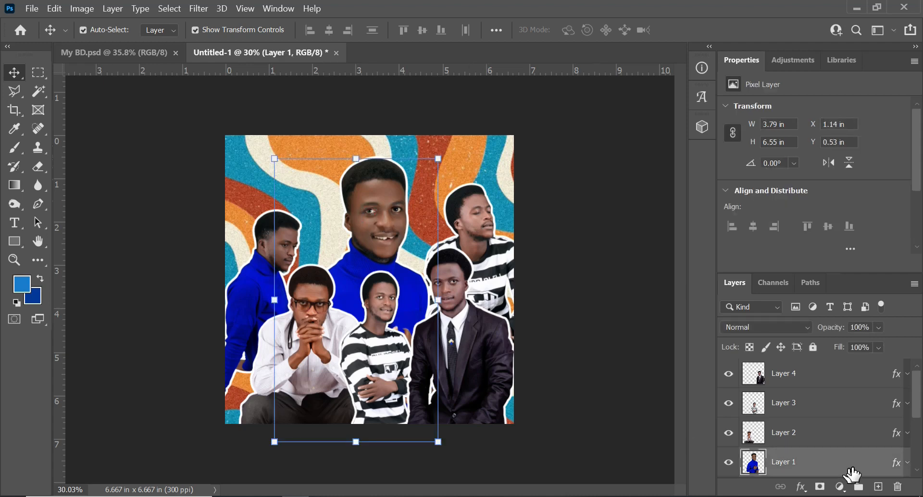
pyautogui.click(840, 488)
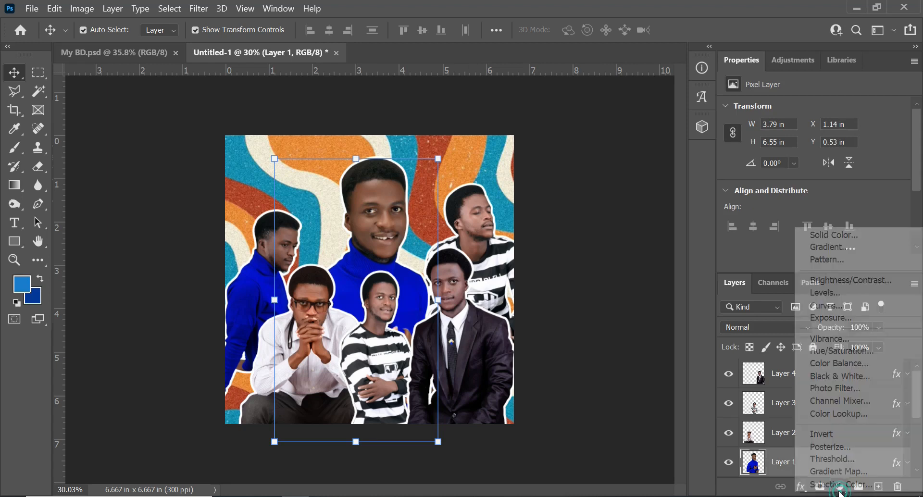
pyautogui.click(831, 339)
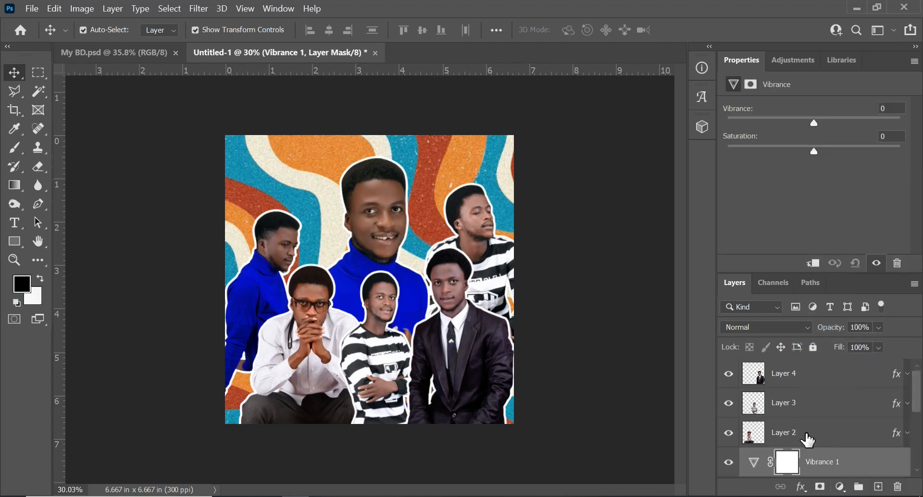
pyautogui.moveTo(814, 123); pyautogui.dragTo(886, 123)
pyautogui.scroll(-2, 798, 440)
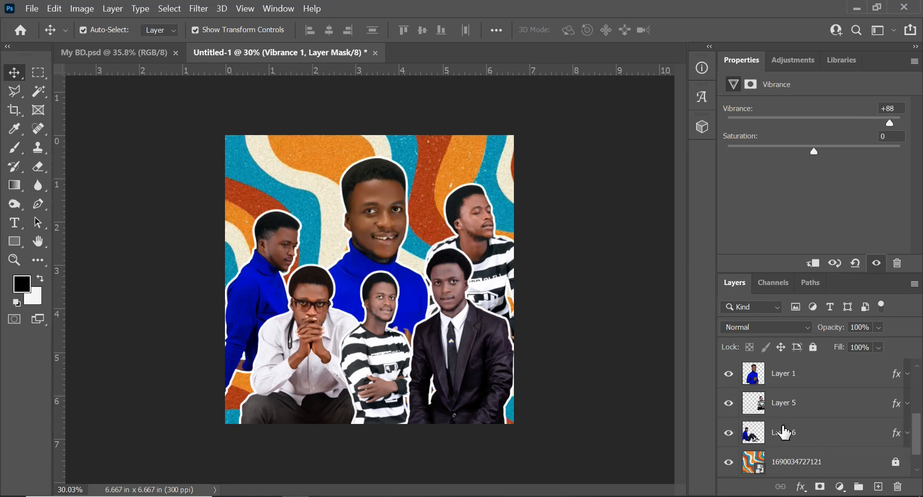
pyautogui.scroll(1, 773, 419)
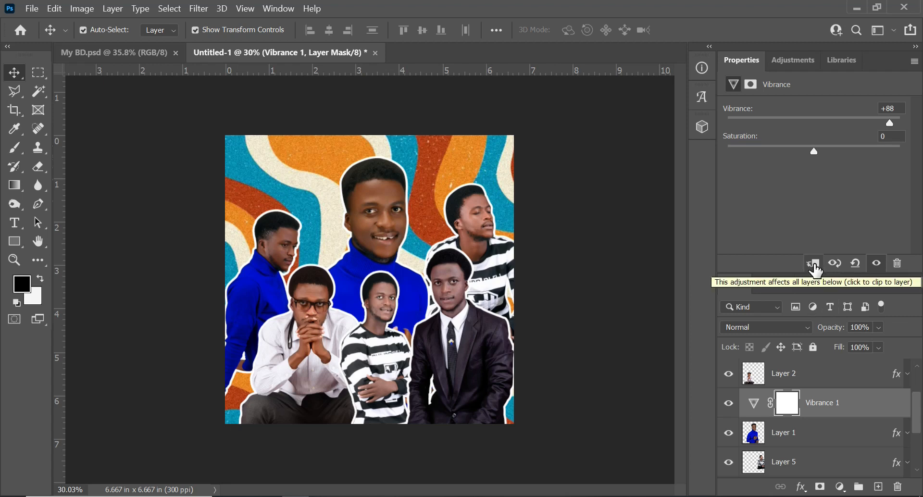
# - Clip the Vibrance adjustment to Layer 1 and toggle its visibility to compare the central portrait with and without it
pyautogui.click(814, 265)
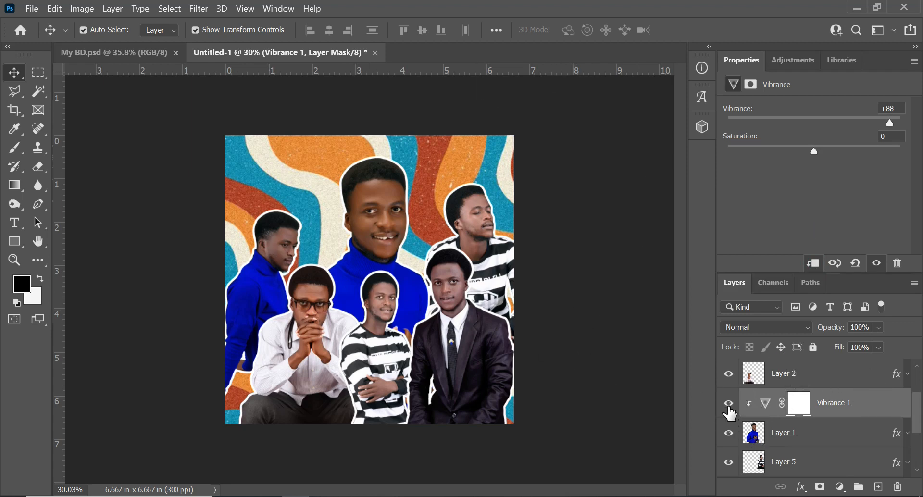
pyautogui.click(729, 403)
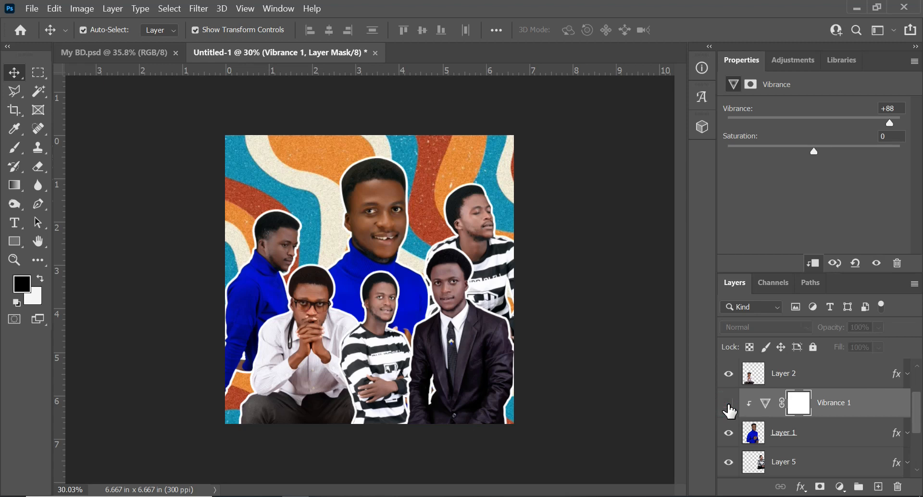
pyautogui.click(729, 405)
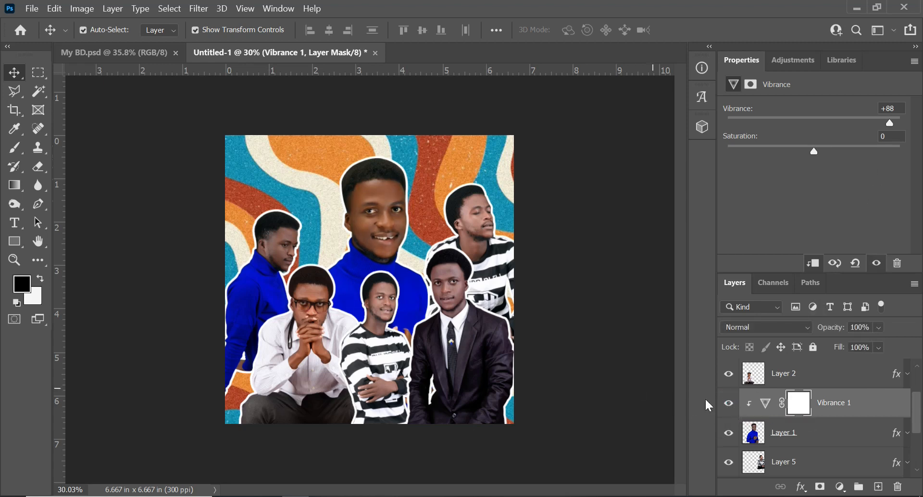
pyautogui.scroll(5, 356, 154)
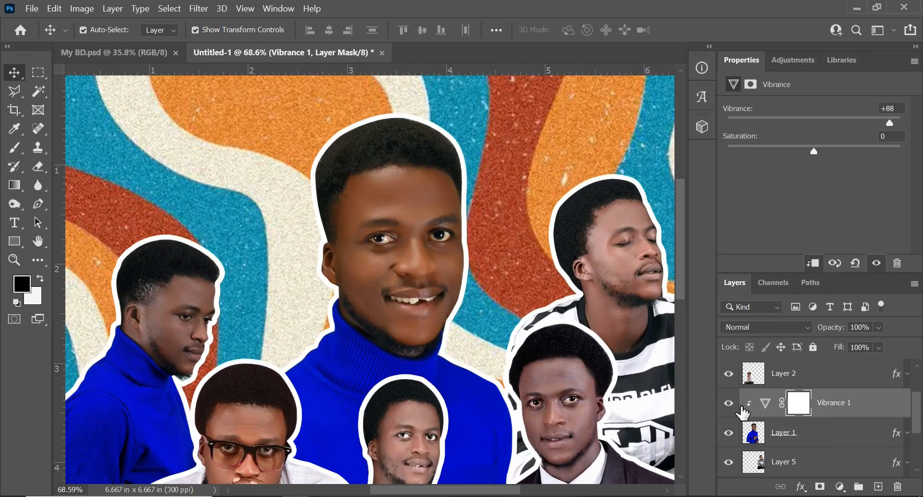
pyautogui.click(728, 404)
pyautogui.click(728, 404)
pyautogui.hotkey('ctrl', '0')
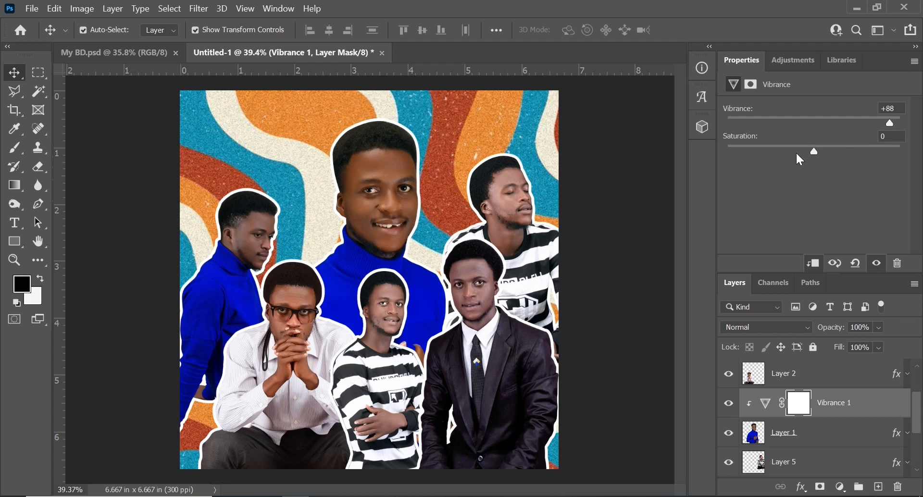
# - Set the Vibrance adjustment on Layer 1 to vibrance +100 and saturation -12
pyautogui.moveTo(808, 148); pyautogui.dragTo(804, 150)
pyautogui.moveTo(801, 152); pyautogui.dragTo(802, 152)
pyautogui.moveTo(890, 124); pyautogui.dragTo(902, 123)
pyautogui.scroll(-1, 823, 372)
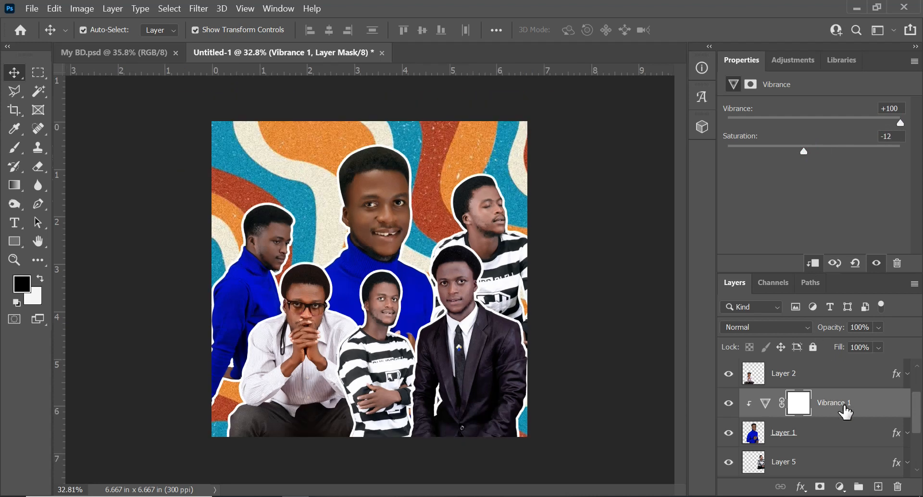
# - Add an Exposure adjustment layer above Vibrance 1, clip it to Layer 1, and set its exposure to +1.00
pyautogui.click(840, 487)
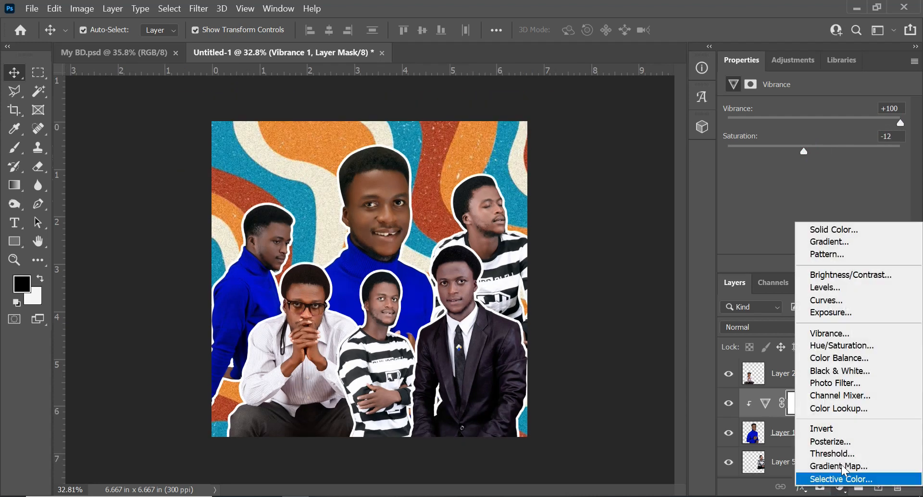
pyautogui.click(843, 313)
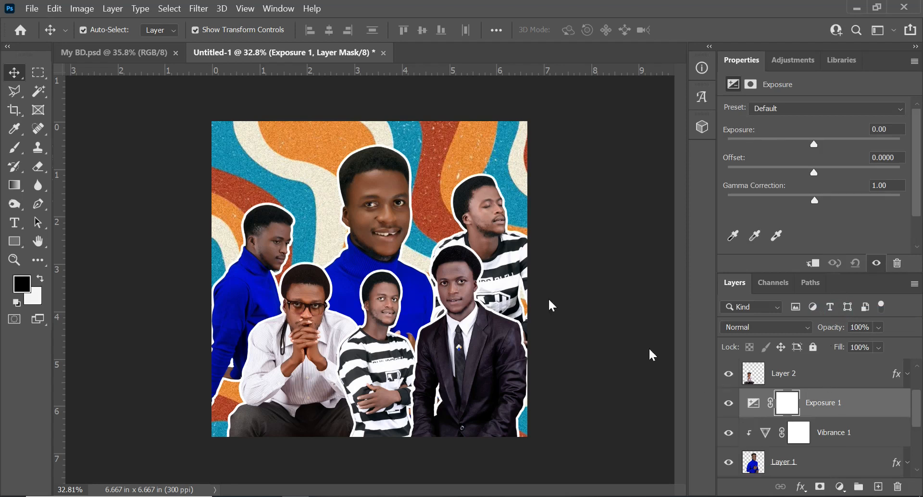
pyautogui.click(126, 52)
pyautogui.click(243, 52)
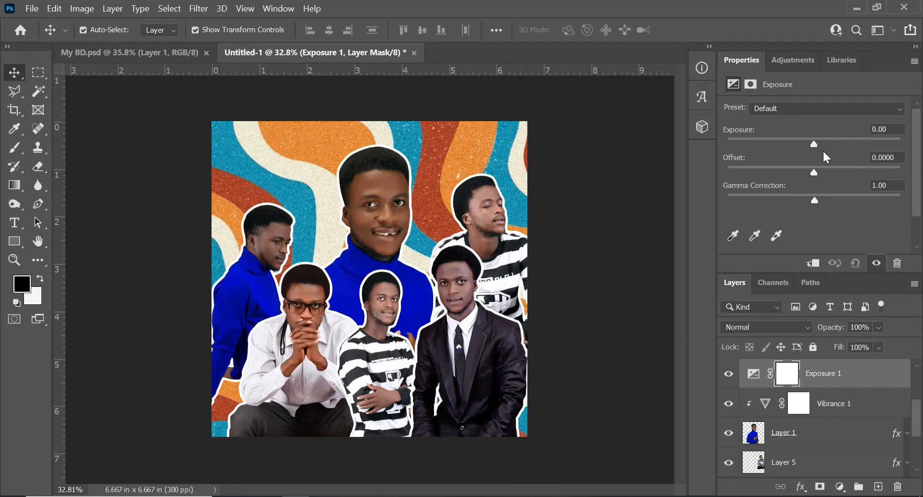
pyautogui.moveTo(823, 150); pyautogui.dragTo(829, 150)
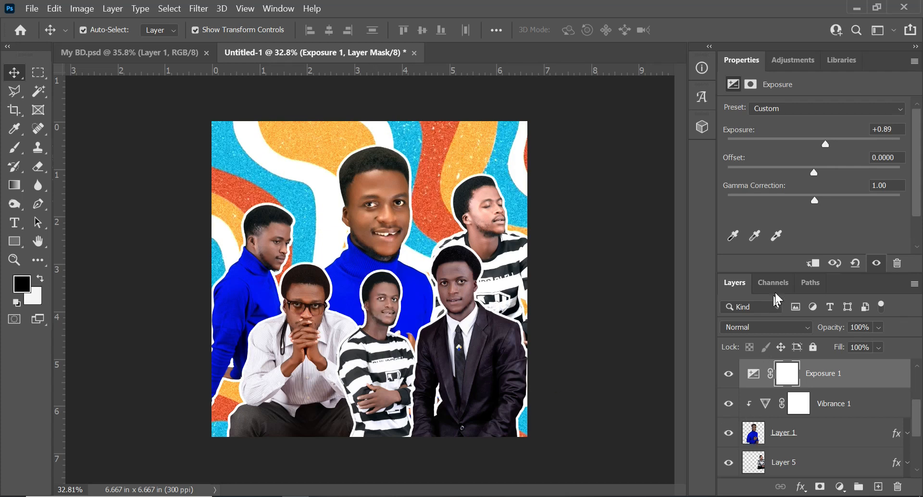
pyautogui.click(812, 264)
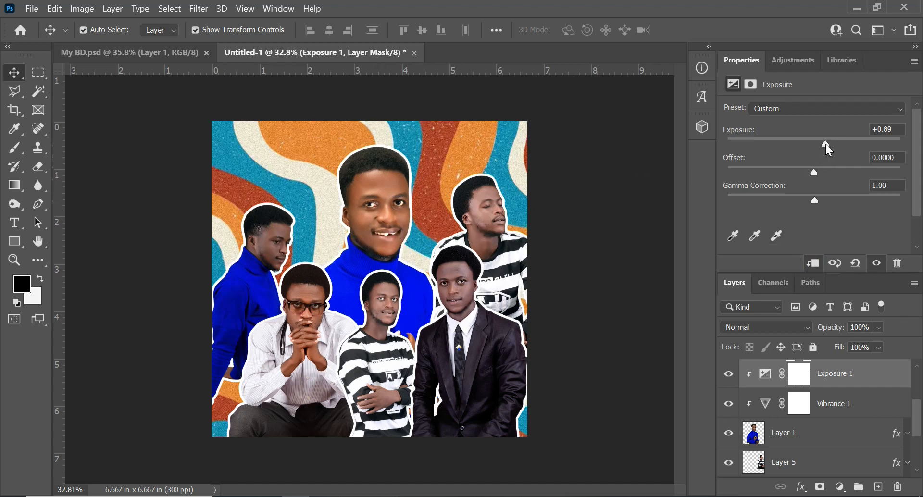
pyautogui.moveTo(828, 149); pyautogui.dragTo(831, 150)
# - Add a Hue/Saturation adjustment clipped to Layer 1 with hue +9, lightness -22 and slightly reduced saturation
pyautogui.click(840, 488)
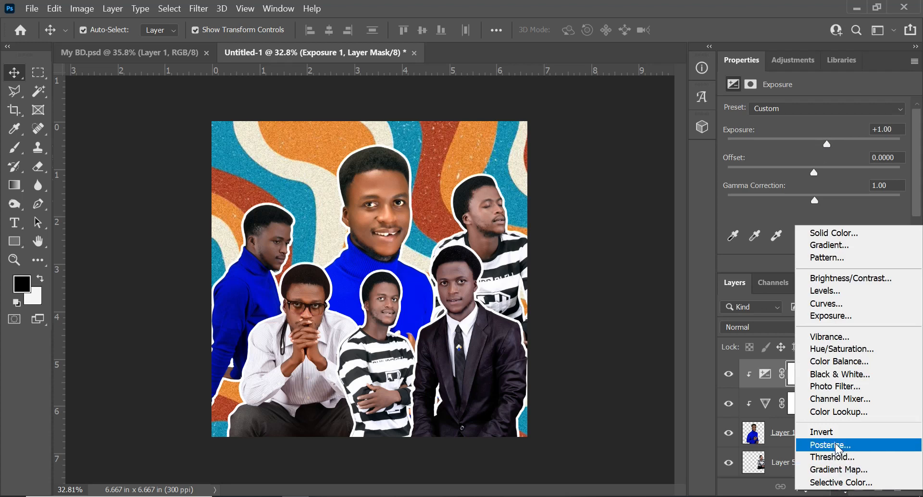
pyautogui.click(846, 349)
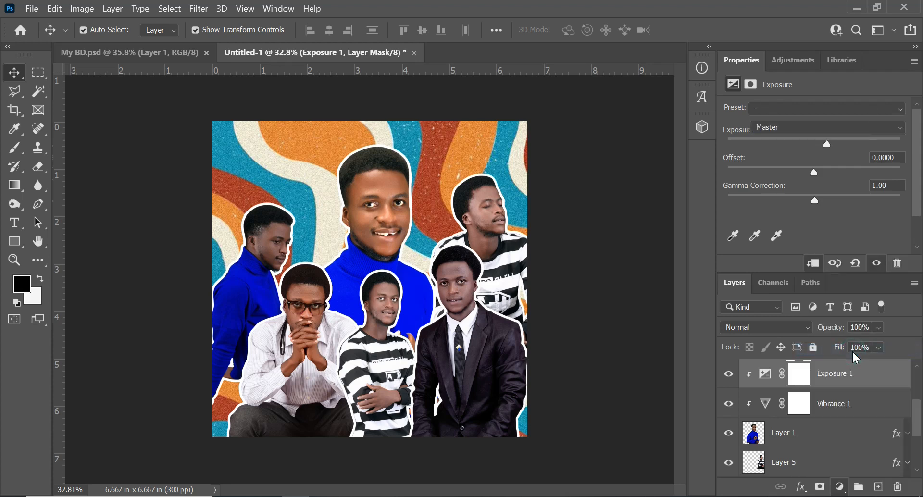
pyautogui.click(813, 264)
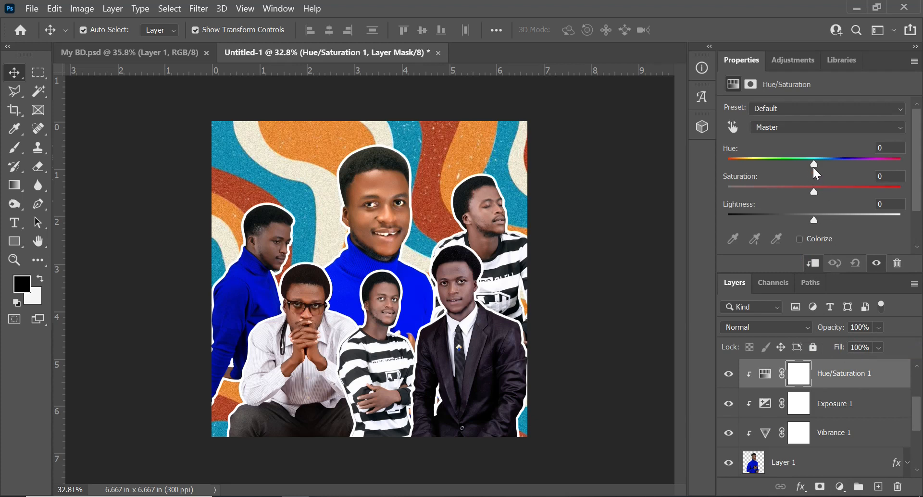
pyautogui.moveTo(815, 164); pyautogui.dragTo(802, 192)
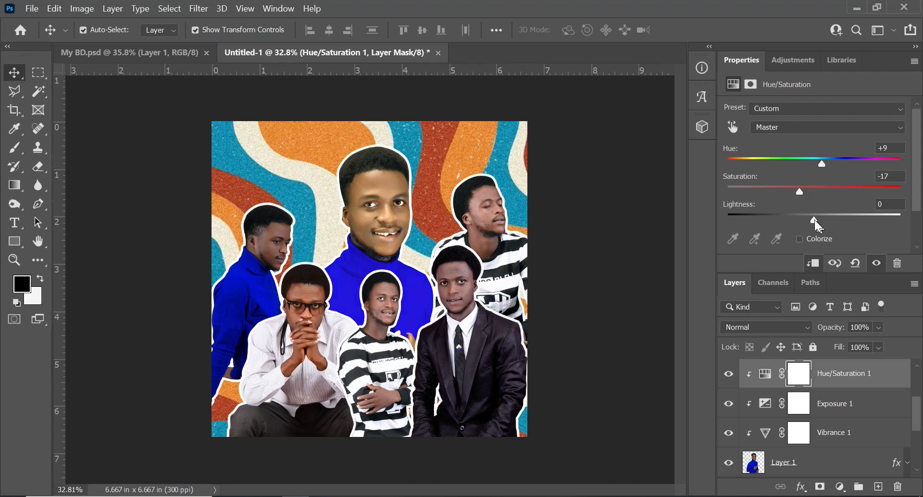
pyautogui.moveTo(814, 221); pyautogui.dragTo(810, 222)
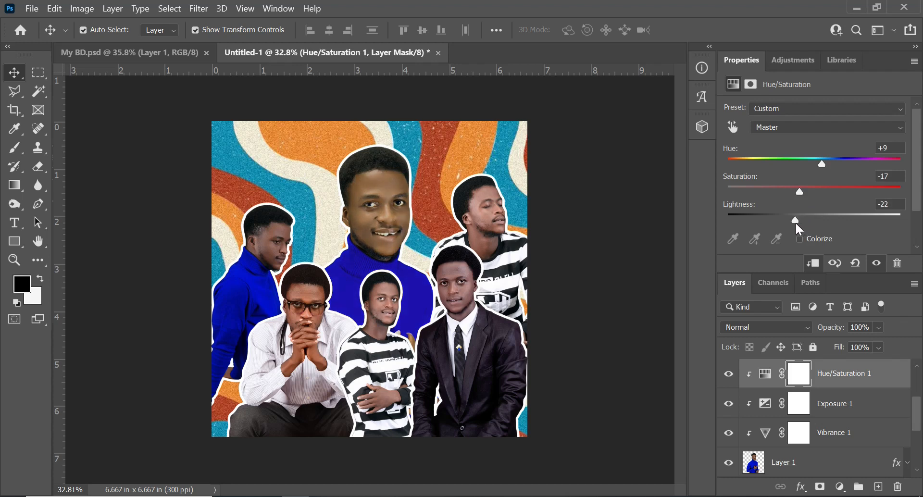
pyautogui.moveTo(800, 193); pyautogui.dragTo(803, 194)
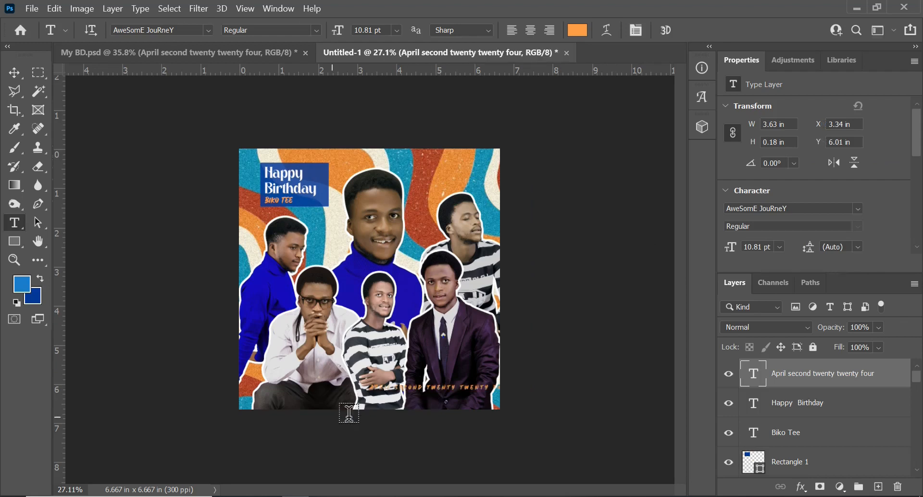
# - Center the "April second twenty twenty four" text horizontally on the canvas and lower it to Y 6.27 in
pyautogui.hotkey('ctrl', 'a')
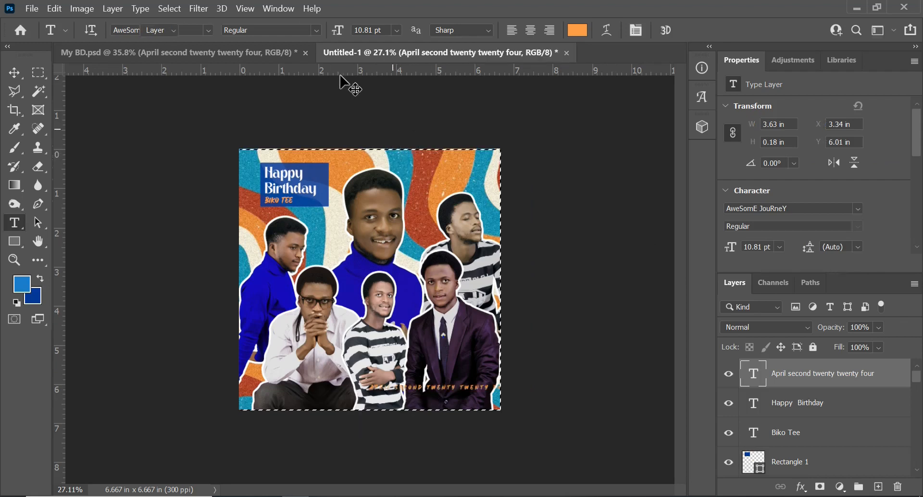
pyautogui.press('v')
pyautogui.click(329, 32)
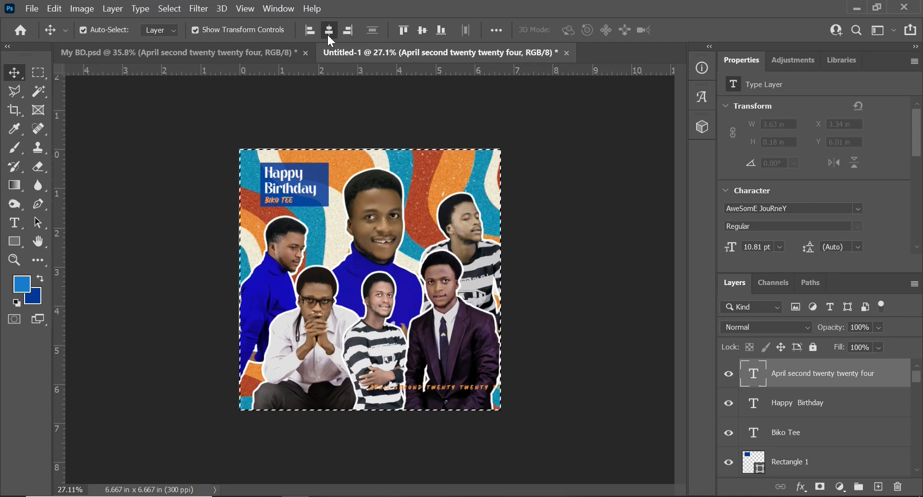
pyautogui.hotkey('ctrl', 'd')
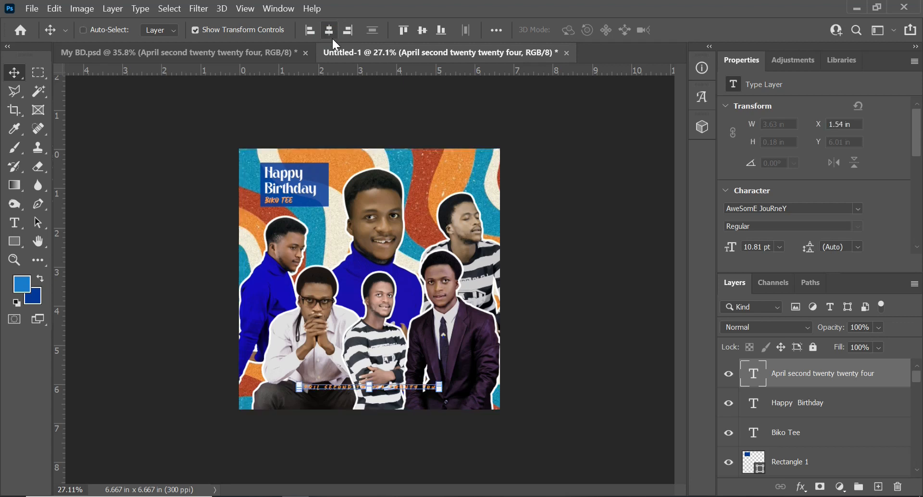
pyautogui.hotkey('shift', 'Down')
pyautogui.hotkey('shift', 'Down')
pyautogui.hotkey('shift', 'Down')
pyautogui.hotkey('shift', 'Down')
pyautogui.hotkey('shift', 'Down')
pyautogui.hotkey('shift', 'Down')
pyautogui.hotkey('shift', 'Down')
pyautogui.hotkey('shift', 'Down')
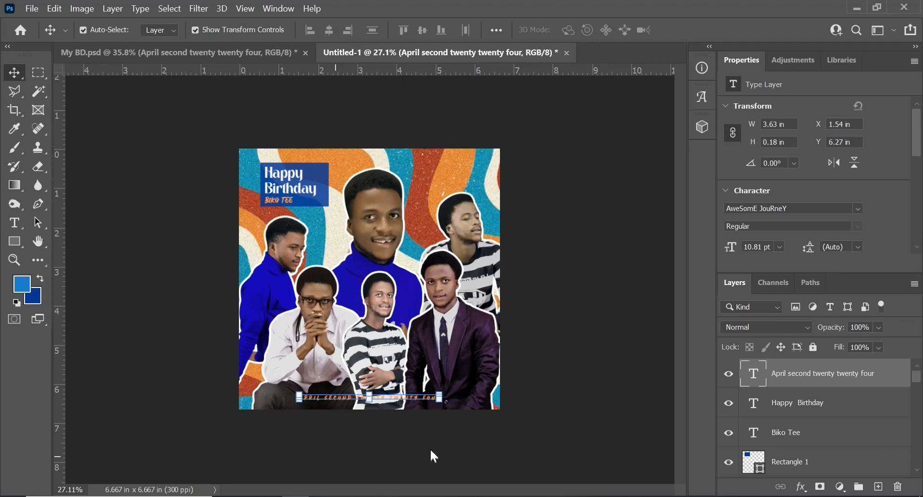
# - Examine the font, size and tracking settings of the "Happy Birthday" text
pyautogui.scroll(3, 339, 166)
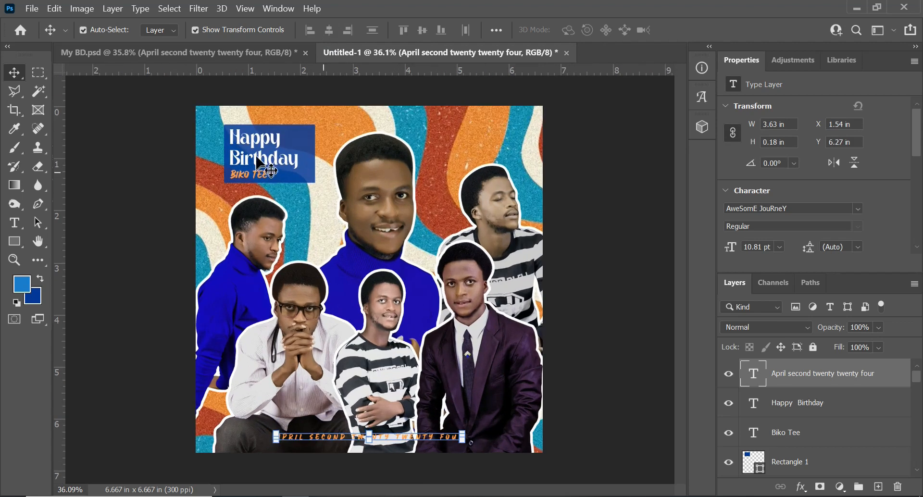
pyautogui.scroll(-2, 302, 149)
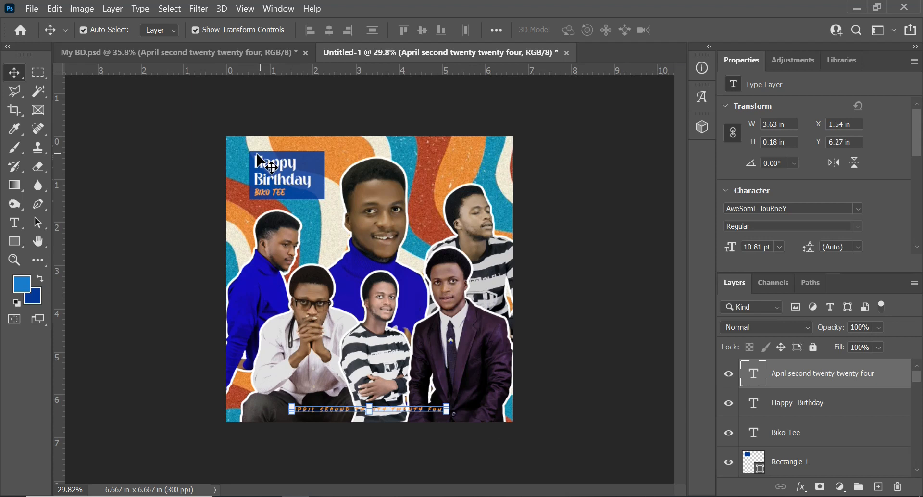
pyautogui.scroll(3, 291, 176)
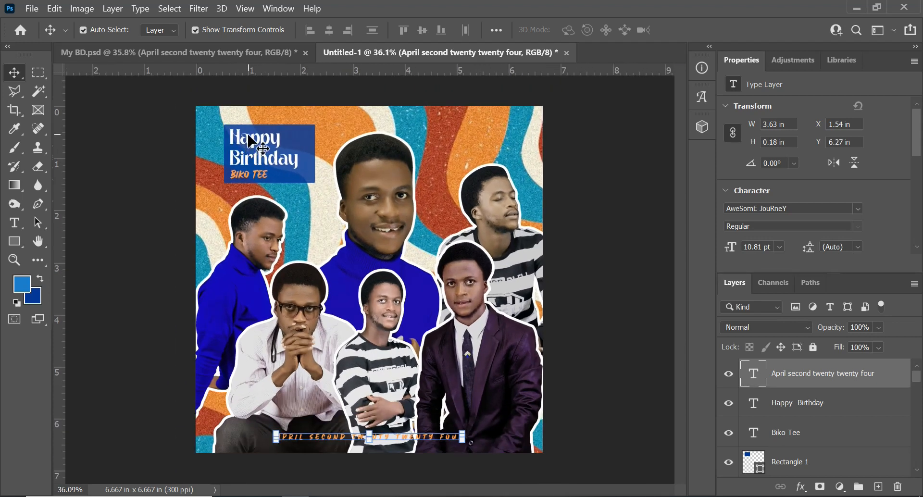
pyautogui.press('t')
pyautogui.click(260, 141)
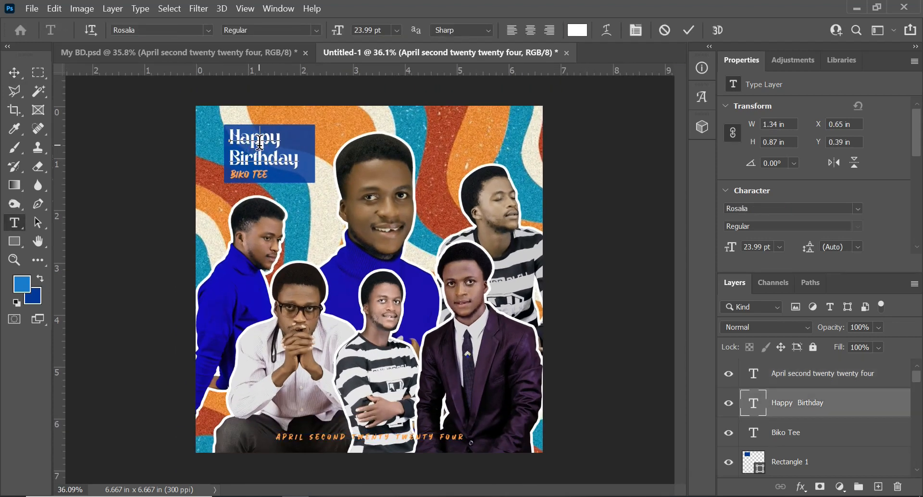
pyautogui.hotkey('ctrl', 'a')
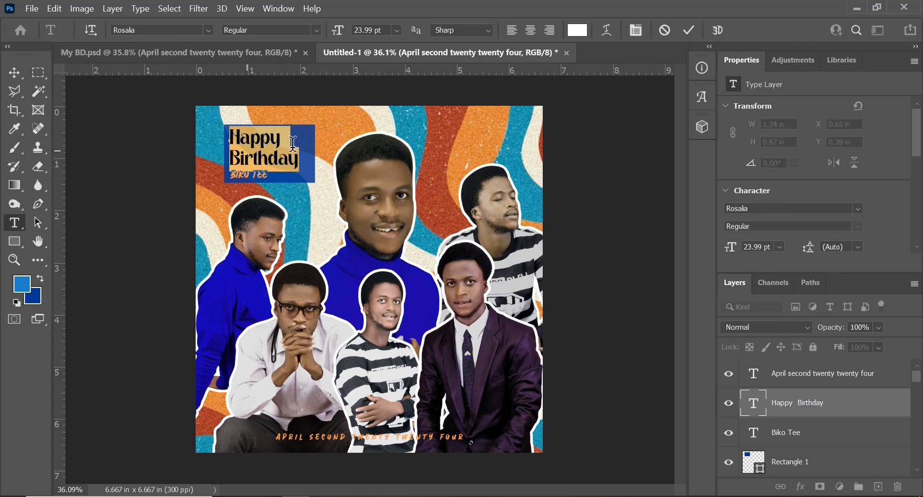
pyautogui.click(702, 96)
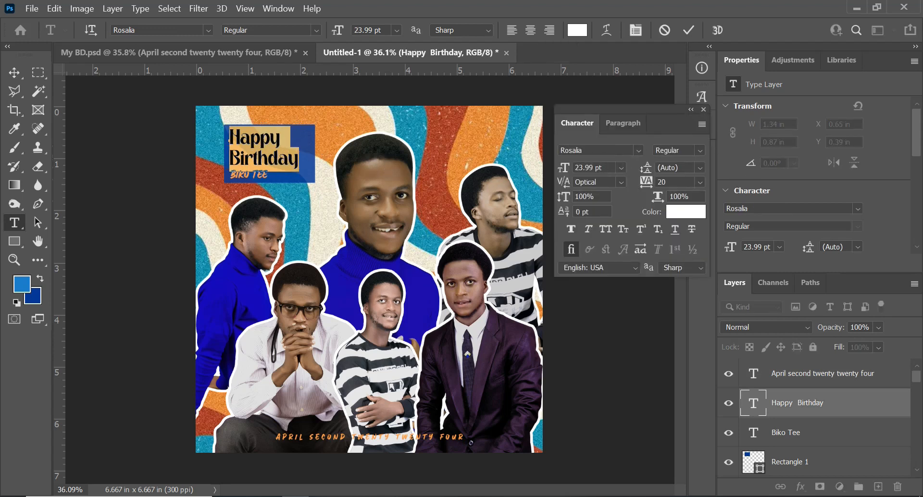
pyautogui.click(689, 30)
# - Examine the character settings of the orange name line beneath the "Happy Birthday" text
pyautogui.scroll(1, 252, 168)
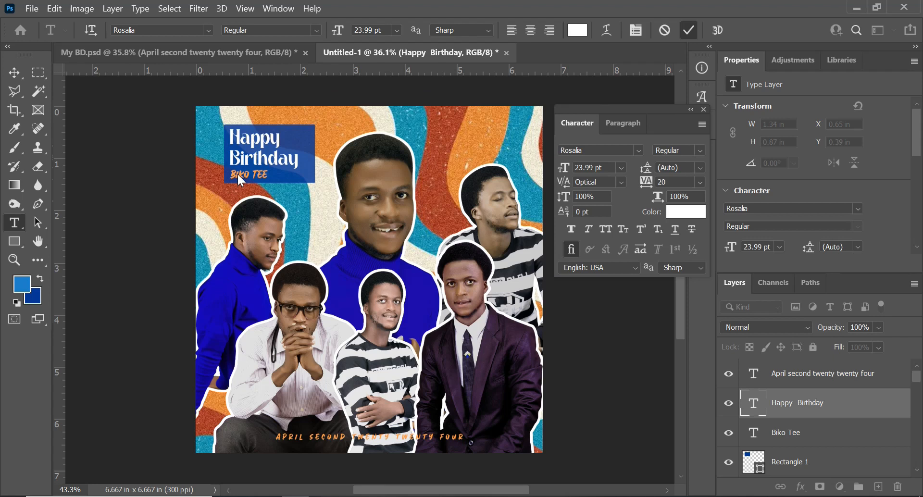
pyautogui.click(248, 176)
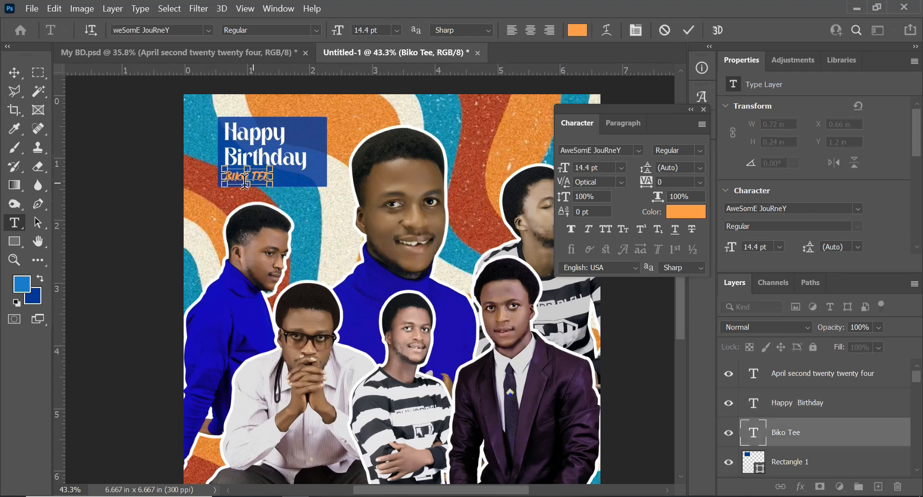
pyautogui.hotkey('ctrl', 'a')
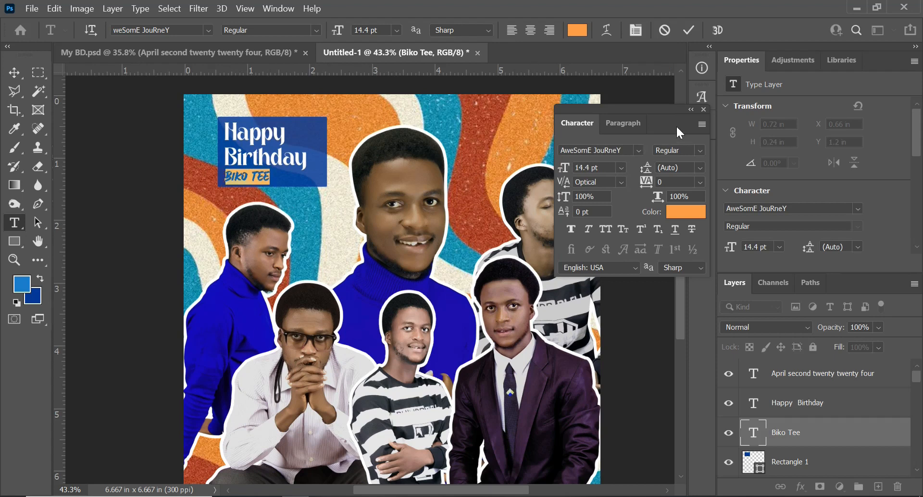
pyautogui.click(689, 33)
pyautogui.hotkey('ctrl', '0')
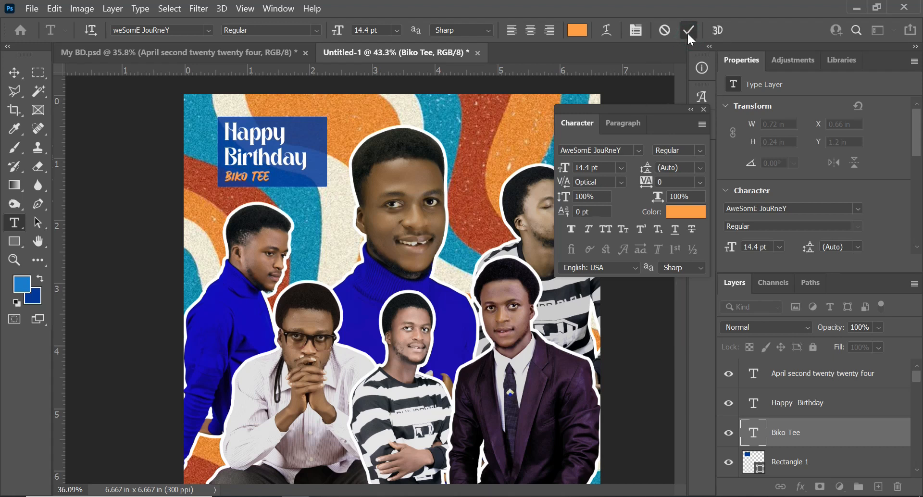
pyautogui.click(705, 108)
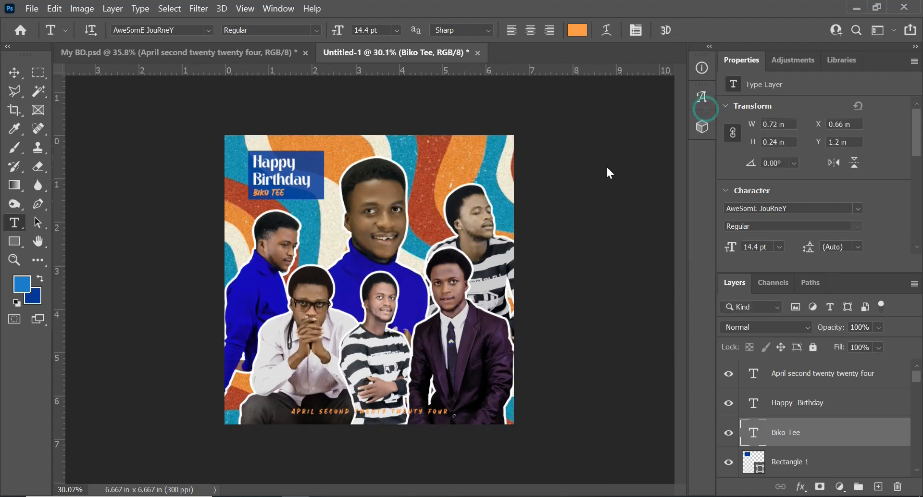
# - Duplicate the blue rectangle behind the "Happy Birthday" text
pyautogui.press('v')
pyautogui.scroll(2, 299, 181)
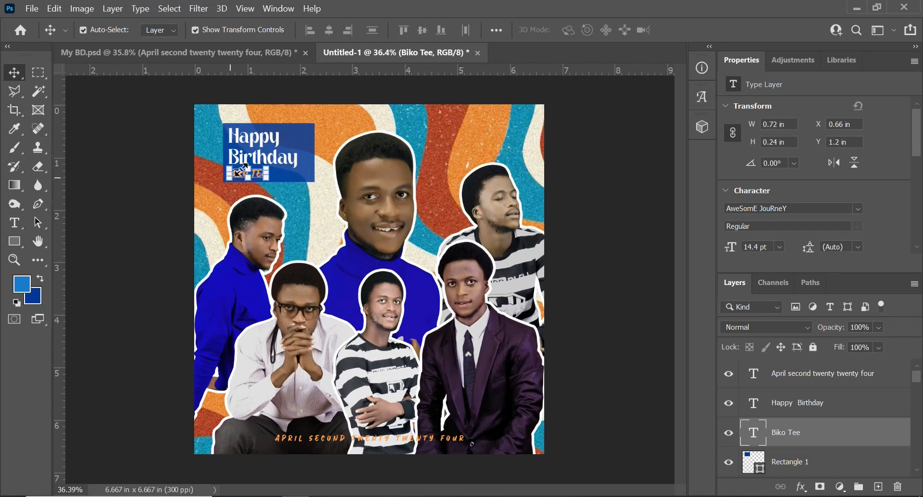
pyautogui.click(300, 144)
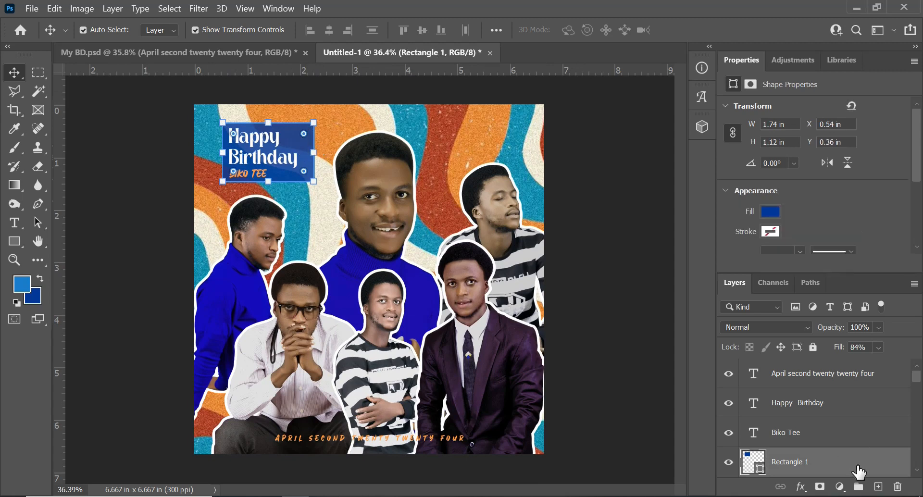
pyautogui.hotkey('ctrl', 'j')
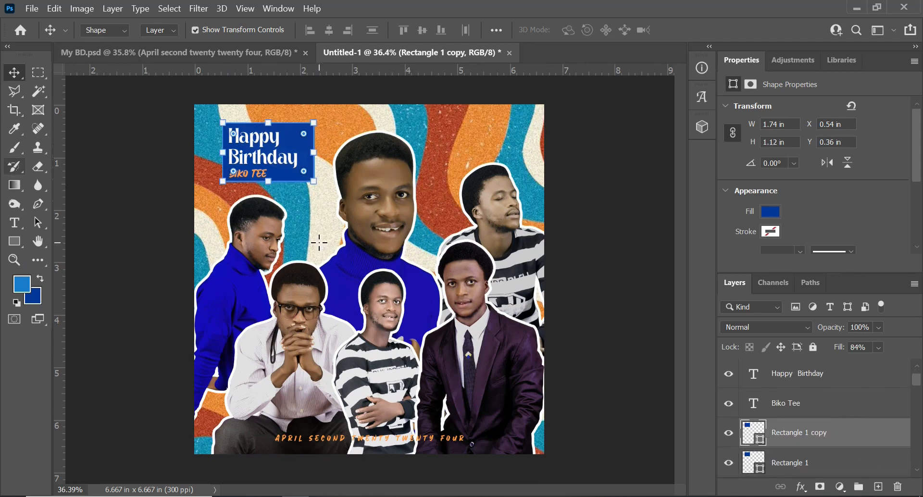
# - Remove the duplicate rectangle's fill and give it an off-white stroke 4.68 px wide
pyautogui.press('u')
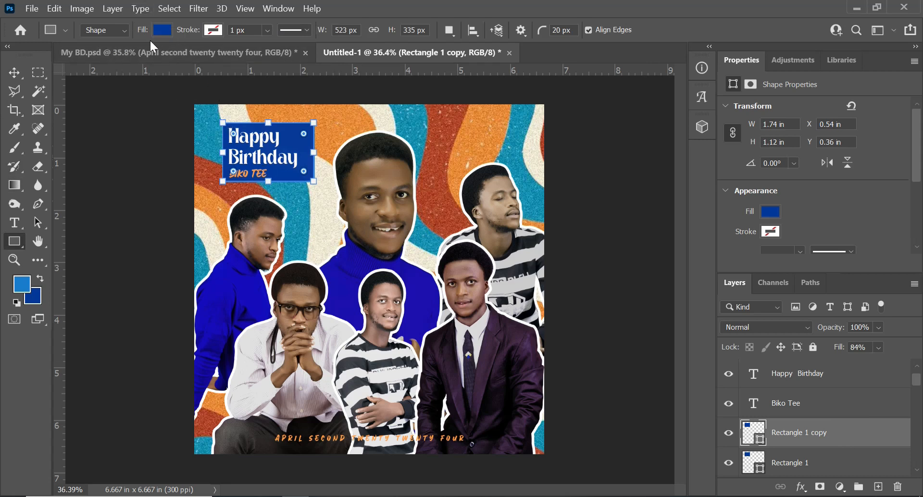
pyautogui.click(162, 30)
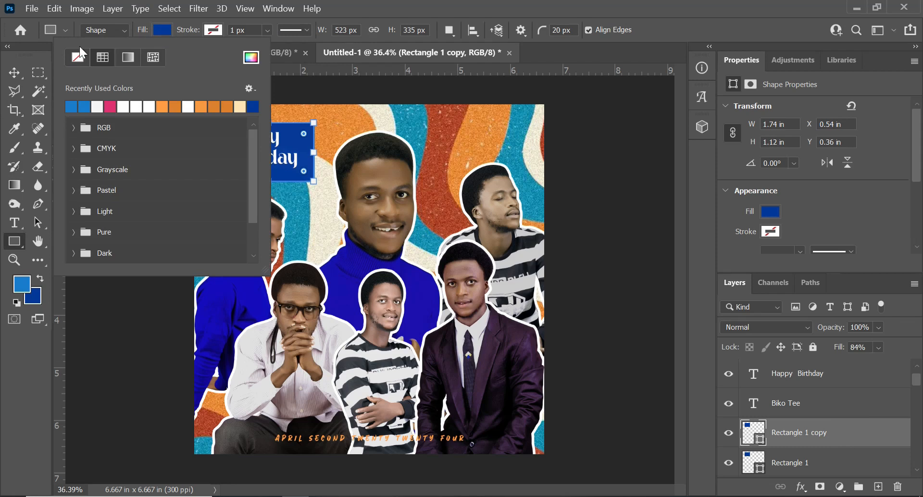
pyautogui.click(78, 57)
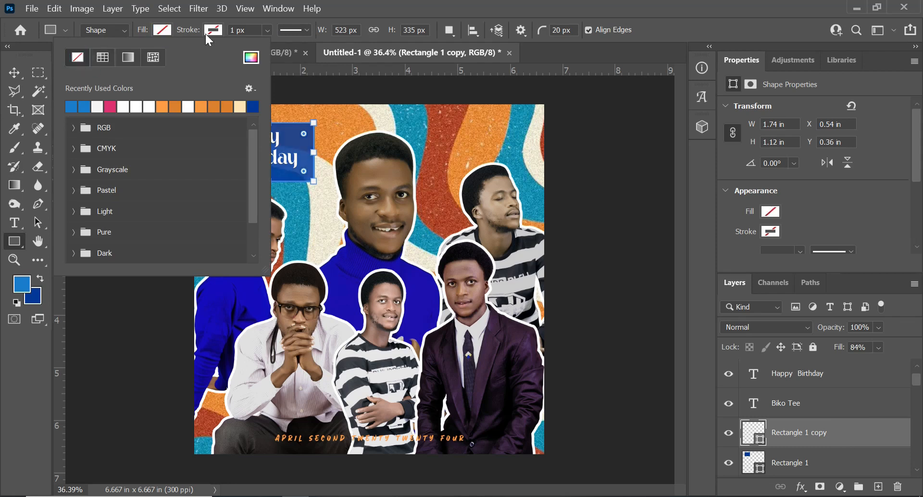
pyautogui.click(207, 31)
pyautogui.click(206, 31)
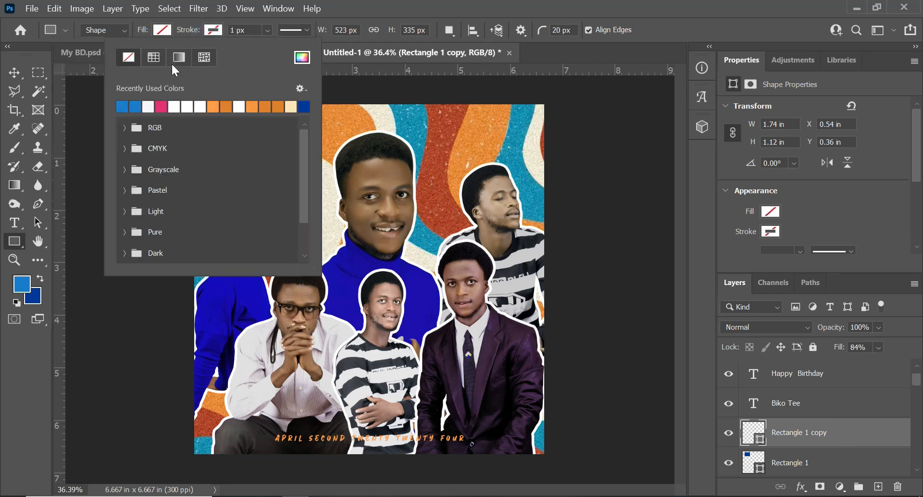
pyautogui.click(153, 105)
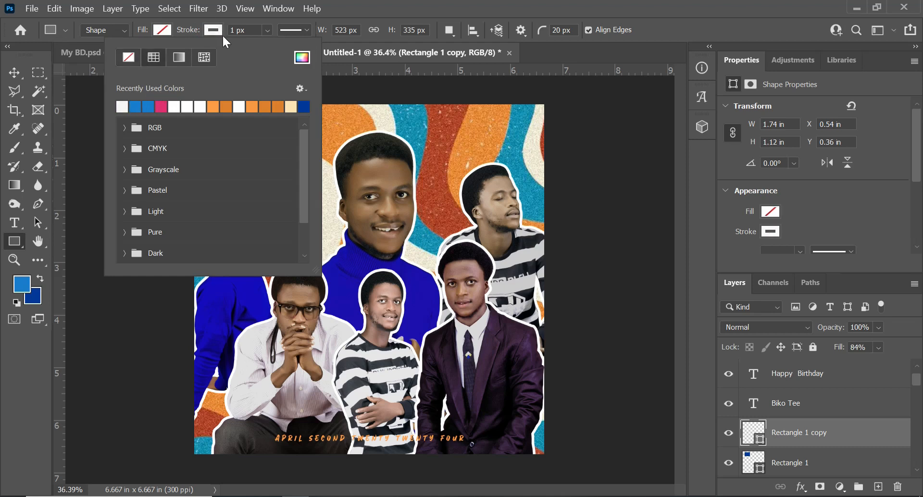
pyautogui.click(267, 30)
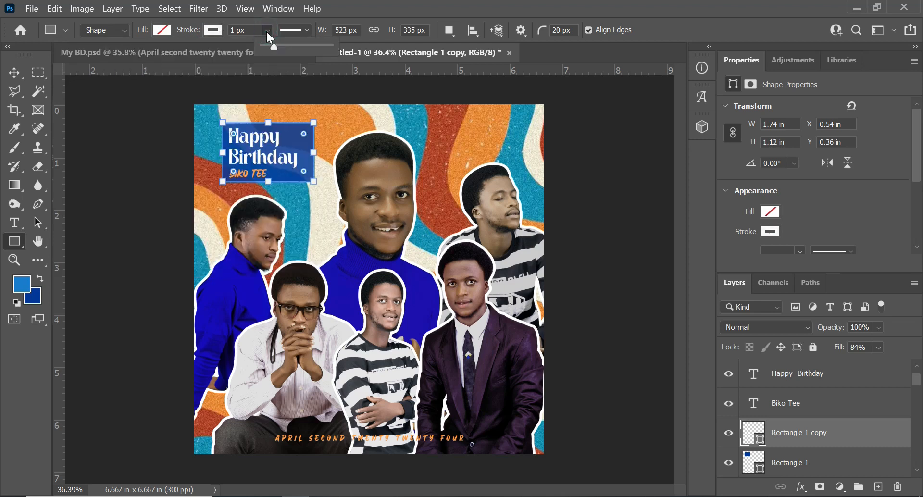
pyautogui.moveTo(274, 47); pyautogui.dragTo(275, 48)
pyautogui.click(19, 72)
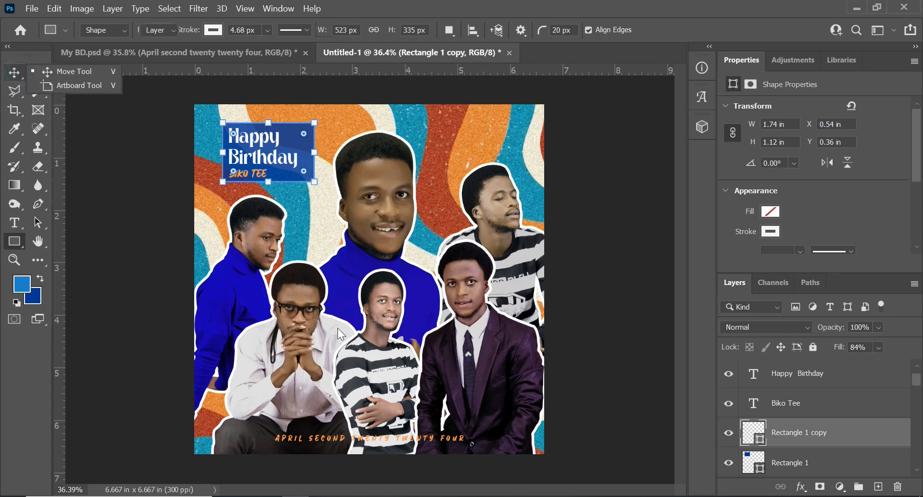
# - Place the outlined rectangle beneath the solid blue one in the layer order and shift it right to X 0.59 in
pyautogui.keyDown('shift'); pyautogui.click(844, 462); pyautogui.keyUp('shift')
pyautogui.moveTo(844, 462); pyautogui.dragTo(834, 417)
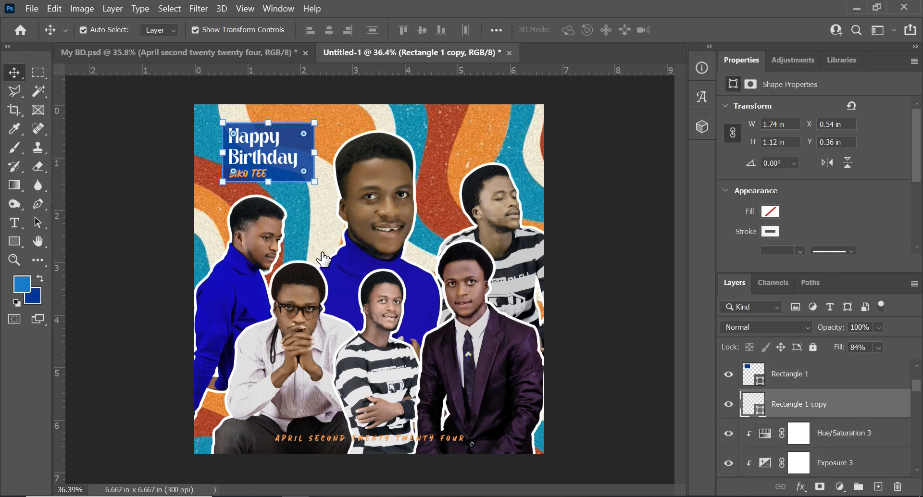
pyautogui.press('Right')
pyautogui.press('Right')
pyautogui.press('Right')
pyautogui.press('Right')
pyautogui.press('Right')
pyautogui.press('Right')
pyautogui.press('Right')
pyautogui.press('Right')
pyautogui.press('Right')
pyautogui.press('Right')
pyautogui.press('Right')
pyautogui.press('Right')
pyautogui.press('Right')
pyautogui.press('Right')
pyautogui.press('Right')
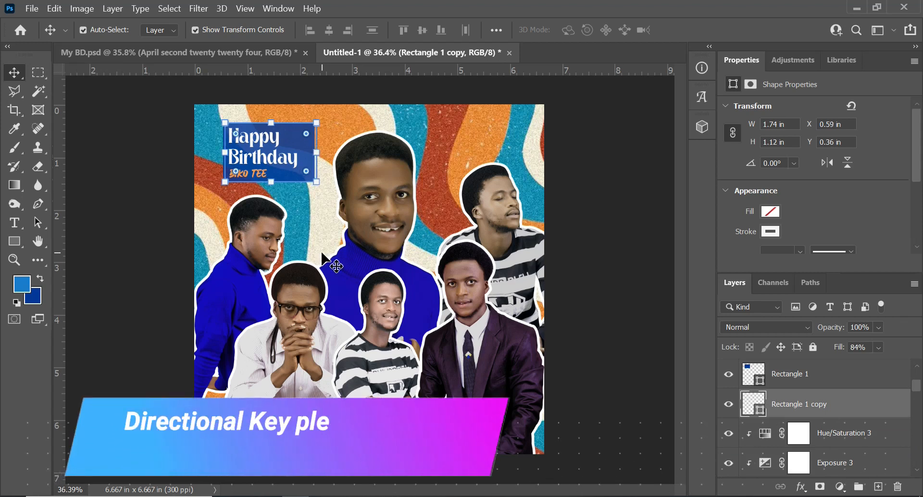
# - Offset the white rectangle outline down and right from the blue box to X 0.62 in, Y 0.42 in
pyautogui.click(593, 233)
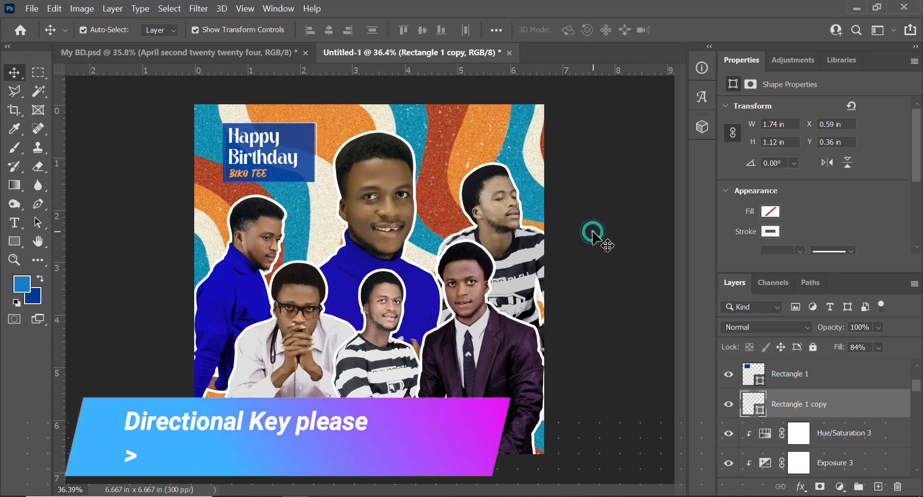
pyautogui.scroll(2, 288, 155)
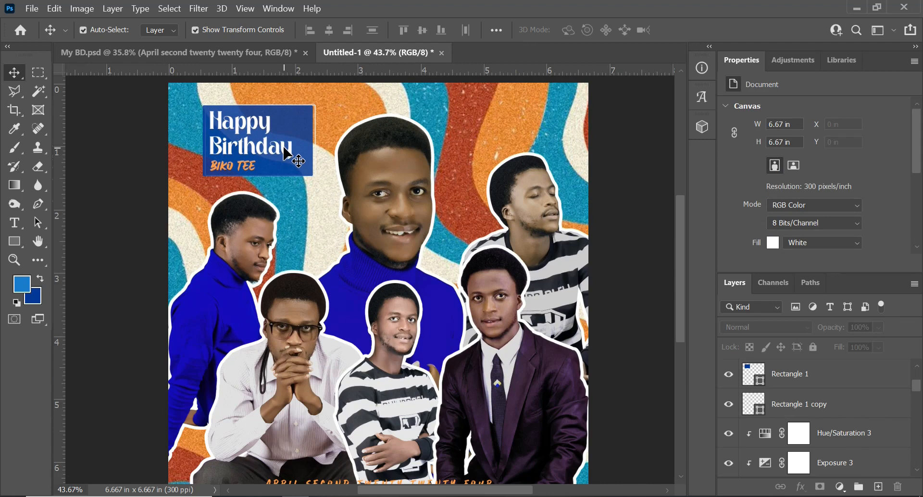
pyautogui.click(811, 409)
pyautogui.hotkey('shift', 'Down')
pyautogui.hotkey('shift', 'Down')
pyautogui.hotkey('shift', 'Right')
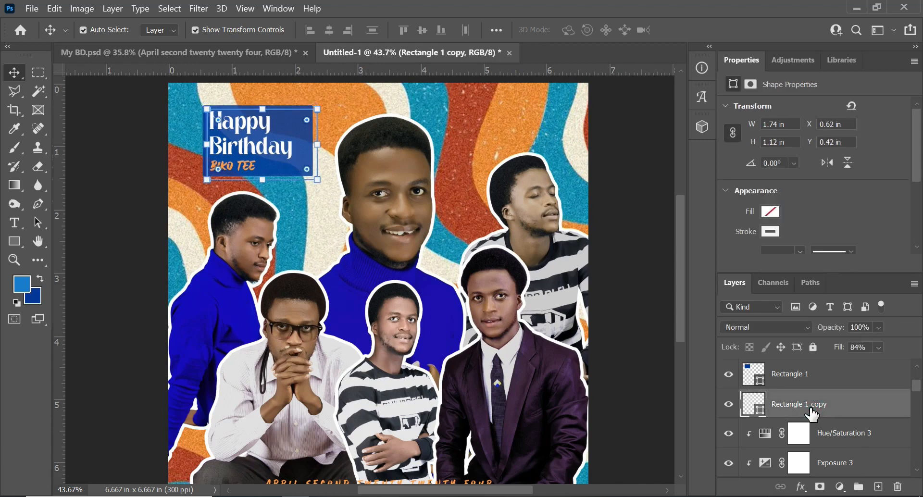
pyautogui.click(622, 147)
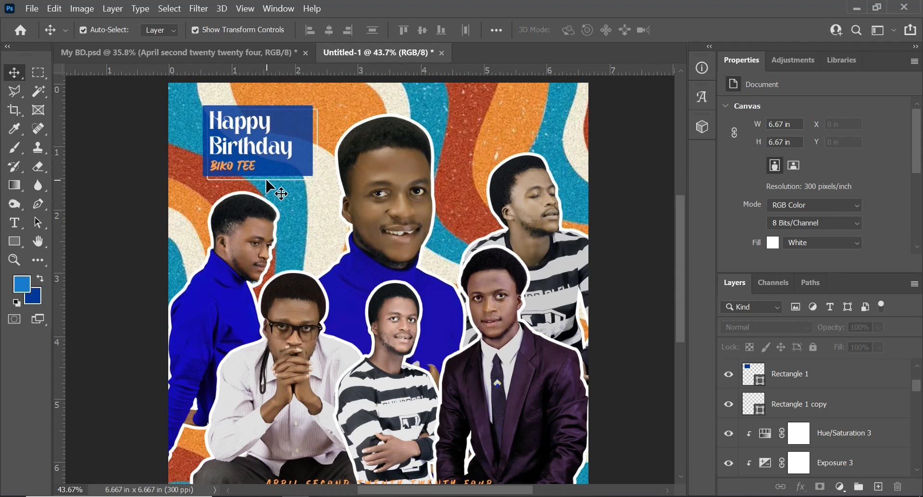
pyautogui.scroll(-2, 238, 232)
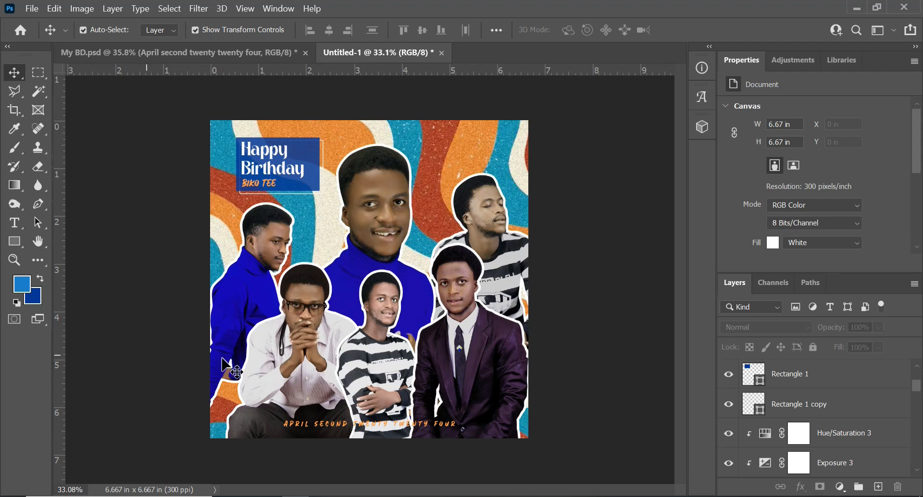
# - Make dark blue the foreground colour and add a new empty layer directly above the Hue/Saturation 3 adjustment
pyautogui.press('x')
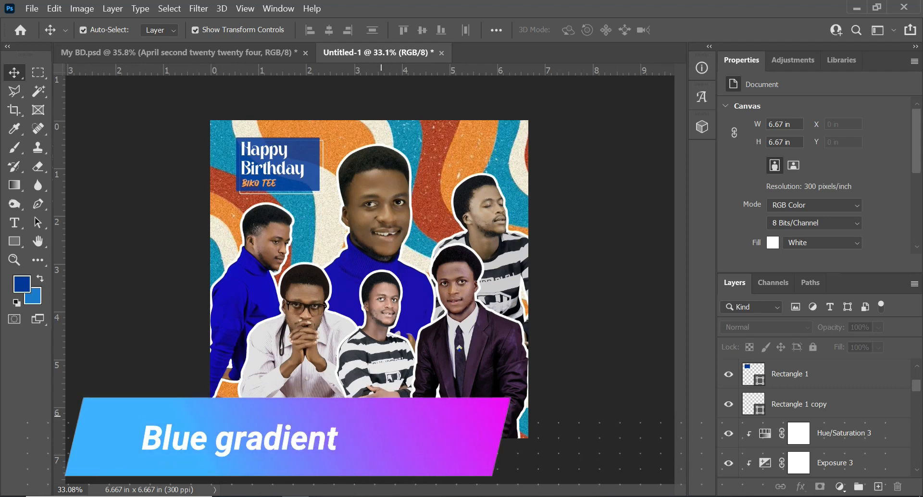
pyautogui.scroll(-5, 789, 385)
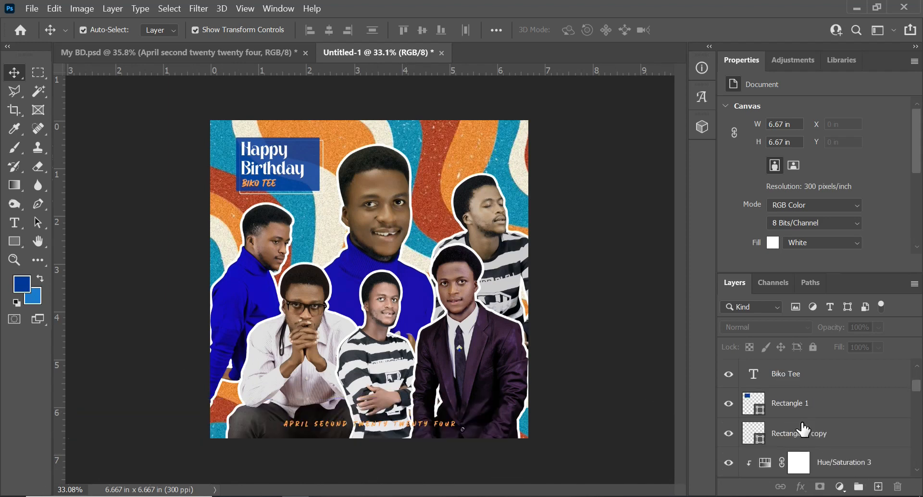
pyautogui.scroll(6, 813, 435)
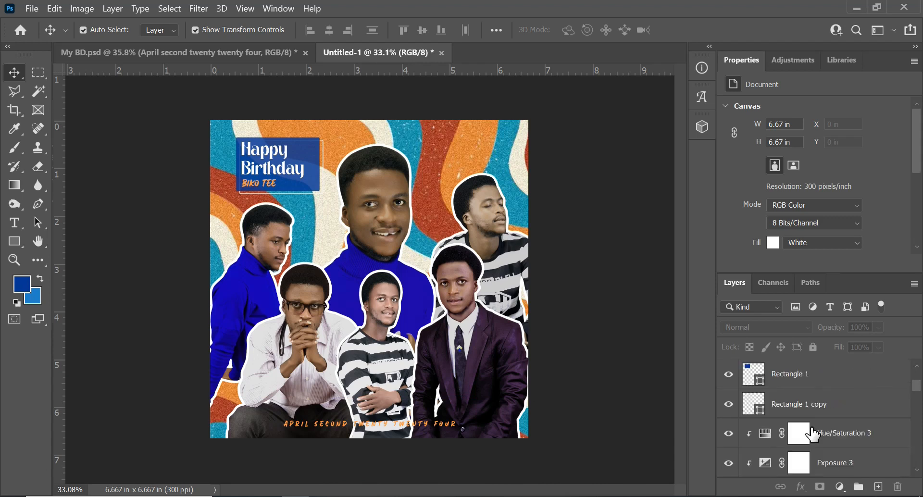
pyautogui.scroll(-1, 813, 435)
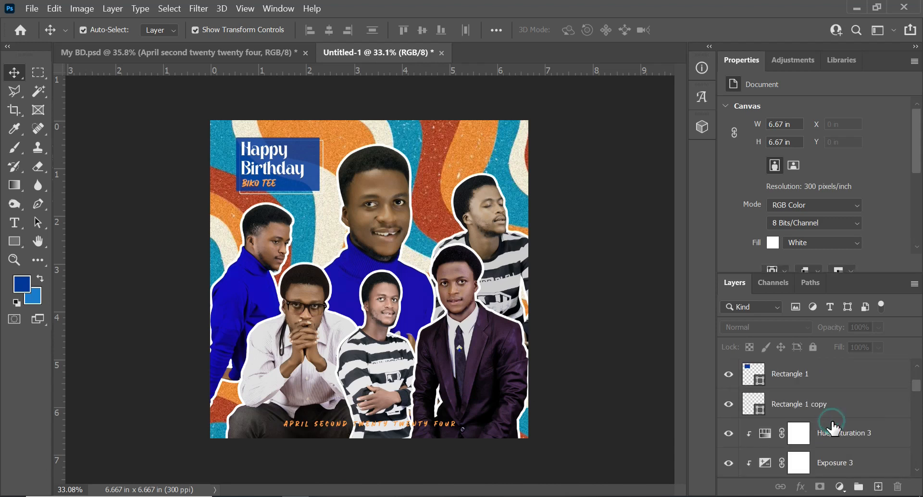
pyautogui.click(830, 412)
pyautogui.click(798, 436)
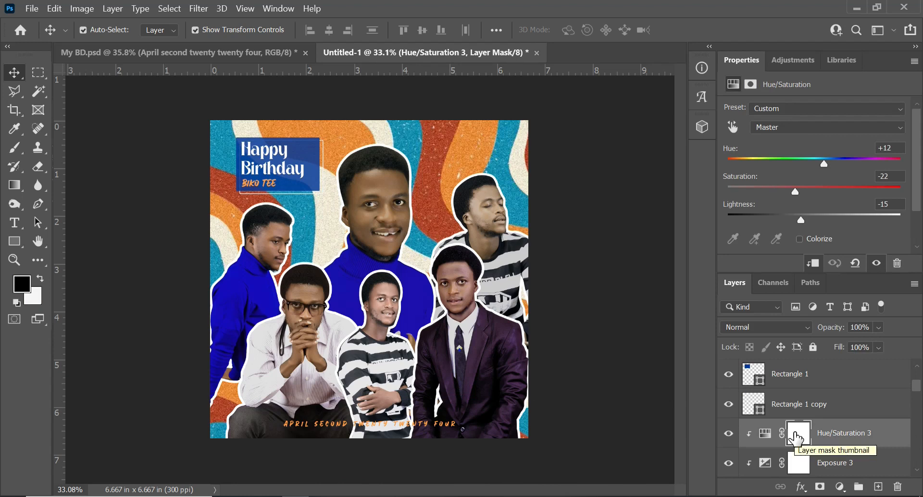
pyautogui.moveTo(797, 437); pyautogui.dragTo(797, 437)
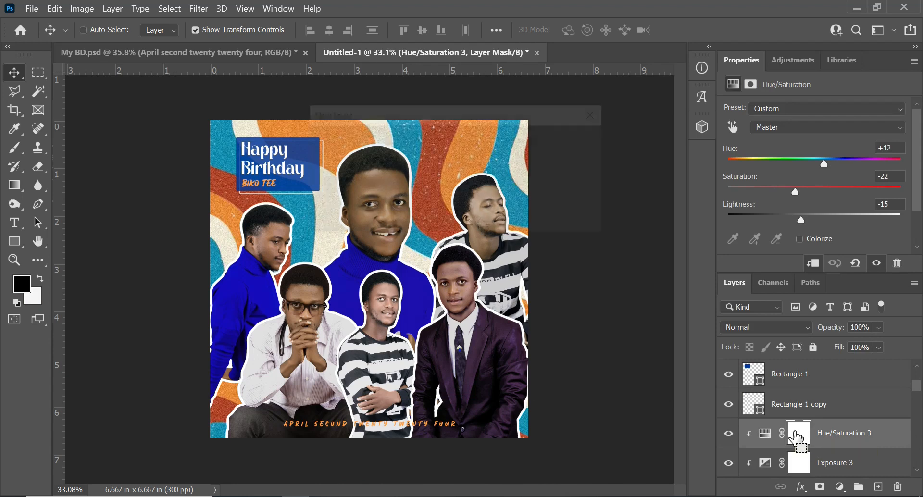
pyautogui.hotkey('ctrl', 'shift', 'n')
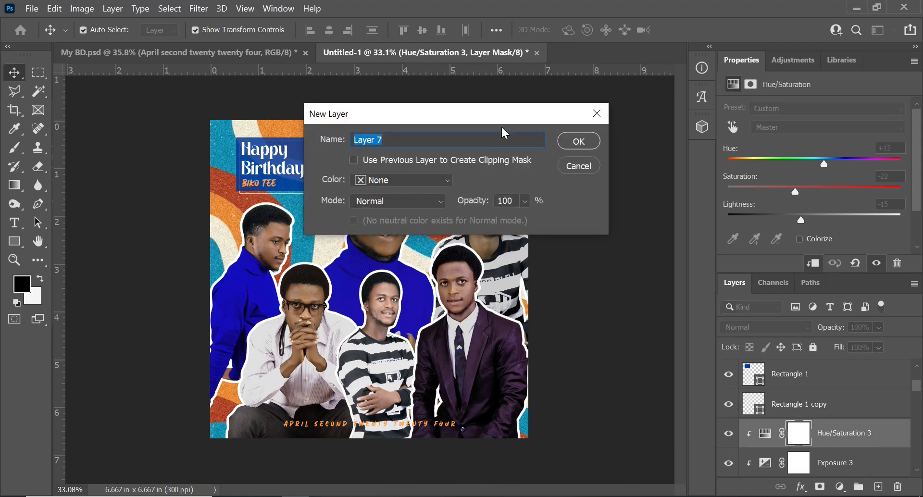
pyautogui.click(575, 140)
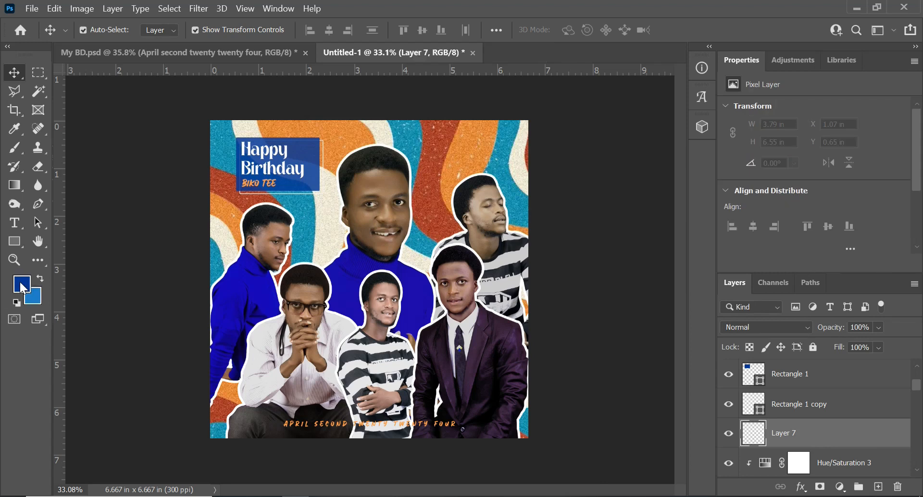
# - Build up a dark blue to transparent linear gradient at 45% opacity, rising from the flyer's lower edge to about mid-height
pyautogui.press('g')
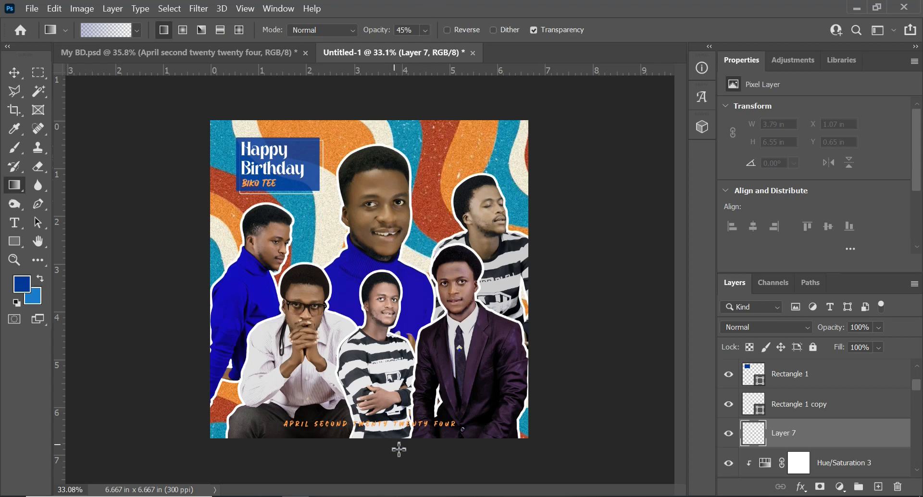
pyautogui.moveTo(385, 438); pyautogui.dragTo(379, 295)
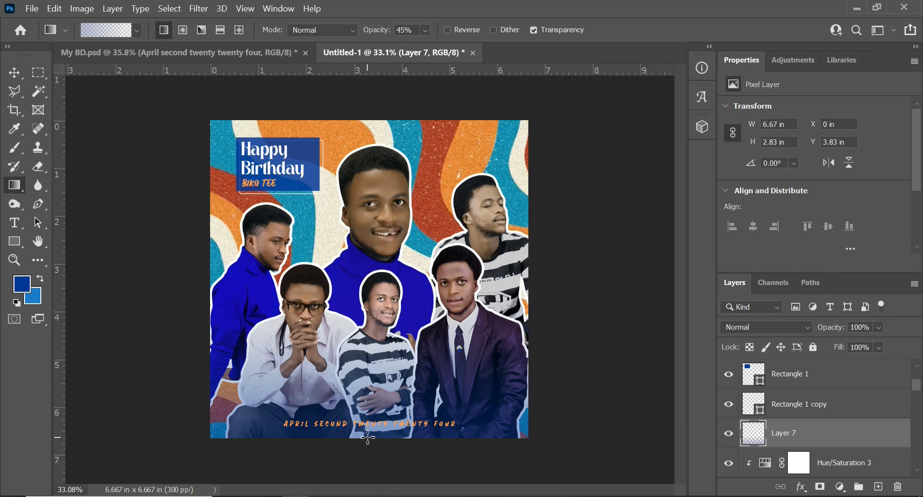
pyautogui.moveTo(368, 439); pyautogui.dragTo(359, 313)
pyautogui.hotkey('ctrl', 'z')
pyautogui.moveTo(367, 471); pyautogui.dragTo(374, 284)
pyautogui.scroll(-1, 368, 399)
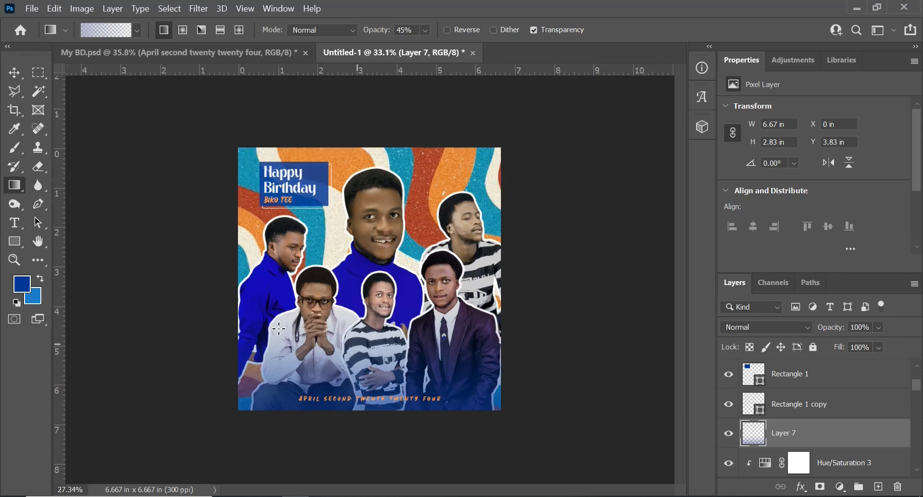
# - Raise the orange date text at the foot of the flyer to Y 6.24 in and deselect the layers
pyautogui.click(11, 73)
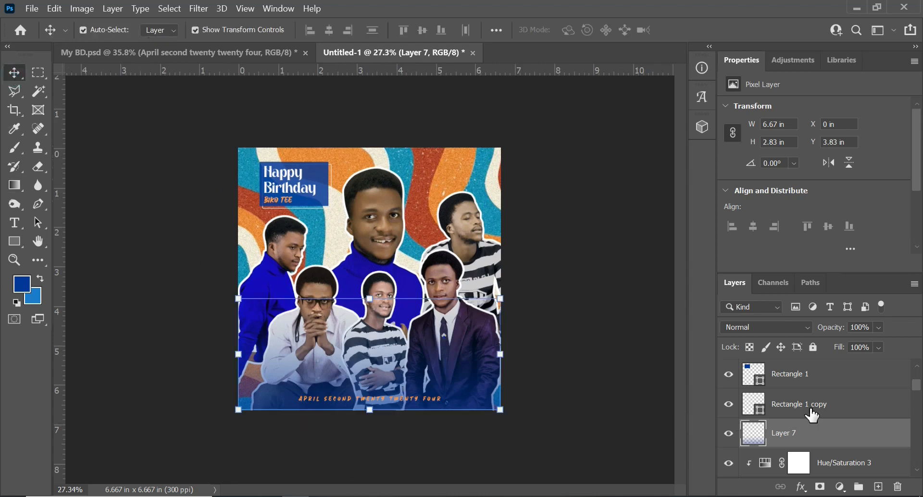
pyautogui.scroll(3, 815, 421)
pyautogui.click(819, 371)
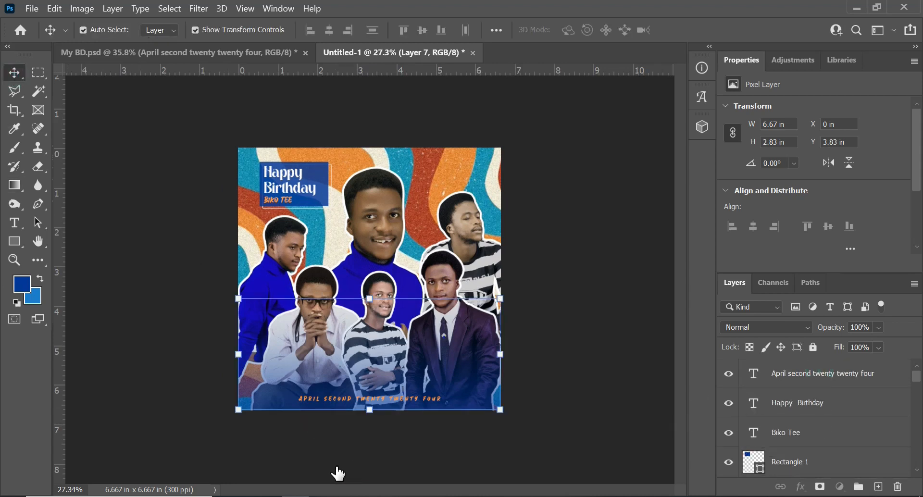
pyautogui.scroll(3, 313, 452)
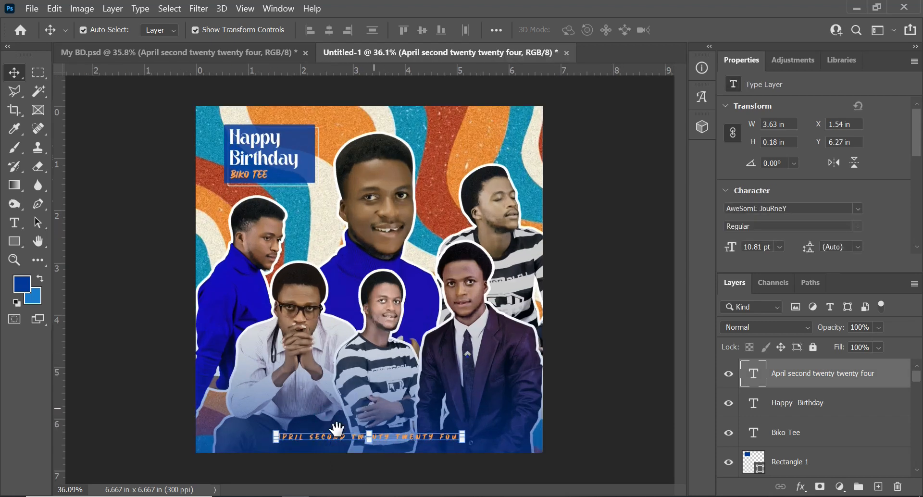
pyautogui.scroll(2, 352, 405)
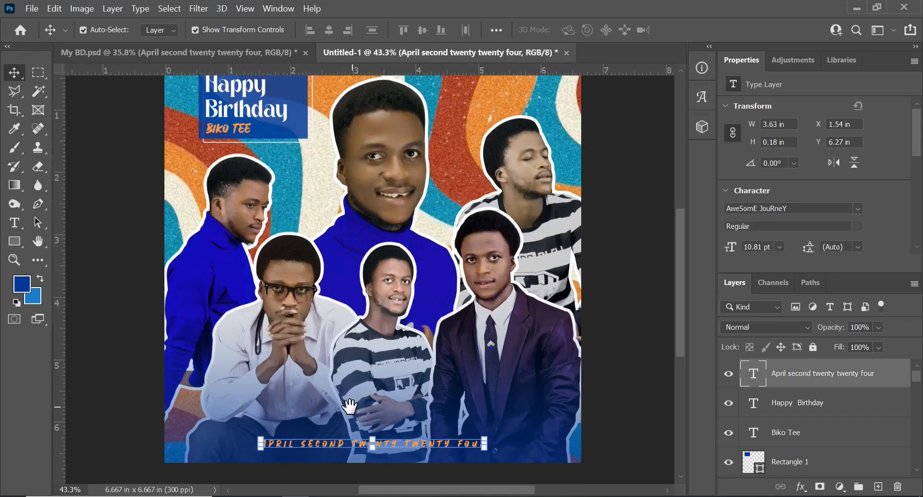
pyautogui.moveTo(350, 407); pyautogui.dragTo(362, 323)
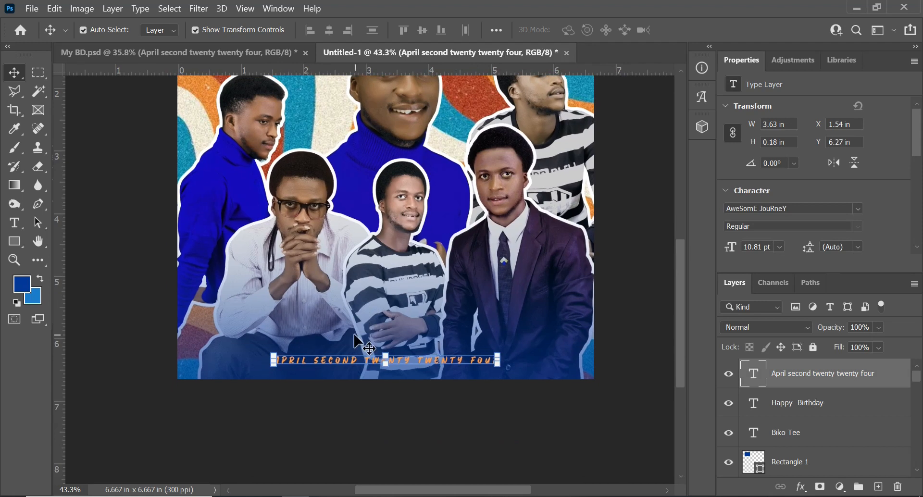
pyautogui.hotkey('shift', 'Up')
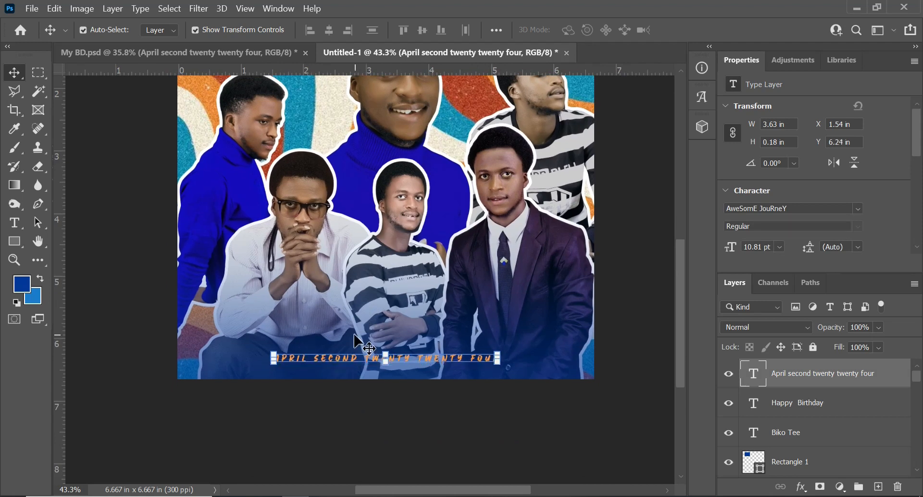
pyautogui.click(355, 341)
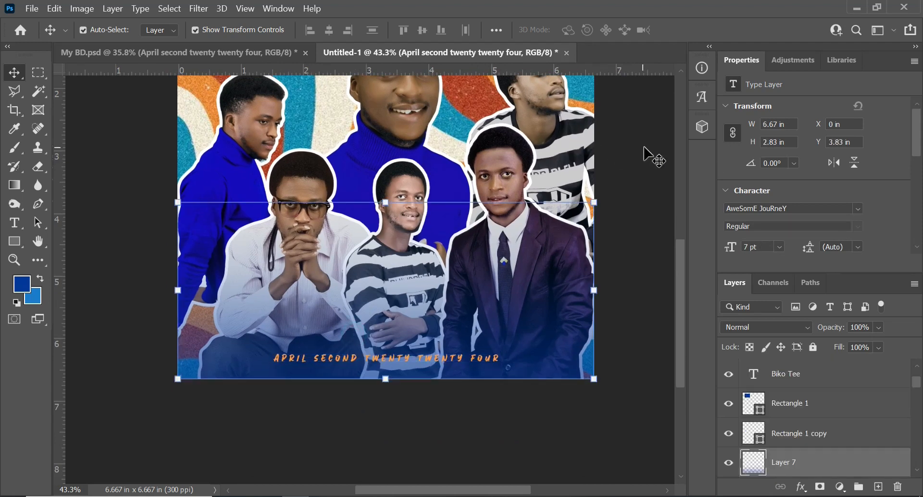
pyautogui.click(645, 147)
# - Select all of the orange date text at the foot of the flyer and check its character tracking setting
pyautogui.hotkey('ctrl', '0')
pyautogui.scroll(3, 378, 404)
pyautogui.press('t')
pyautogui.moveTo(371, 430); pyautogui.dragTo(386, 323)
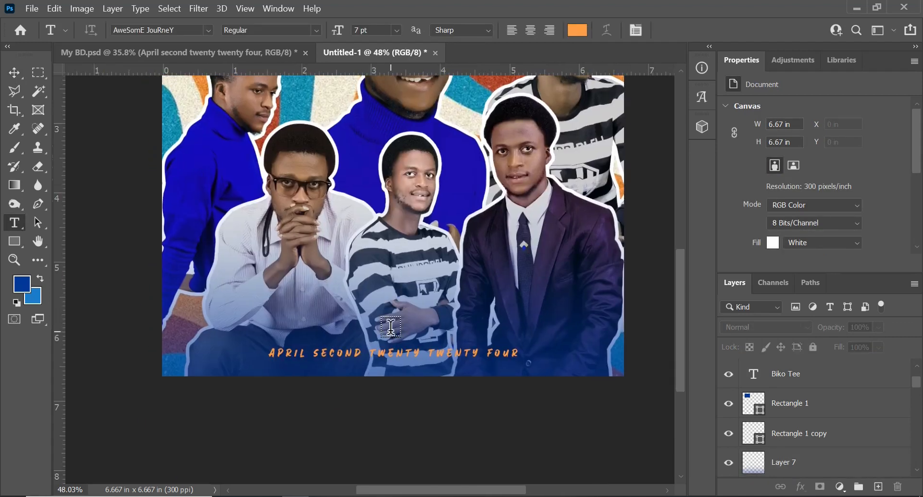
pyautogui.click(371, 353)
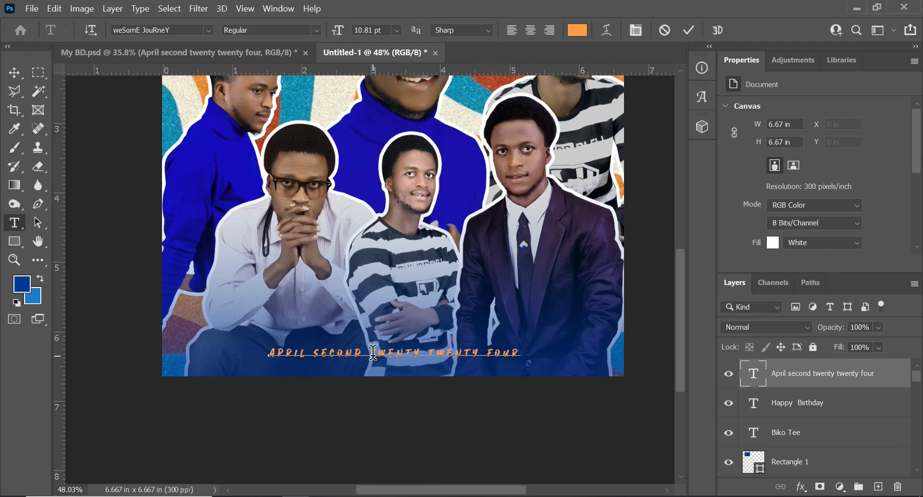
pyautogui.hotkey('ctrl', 'a')
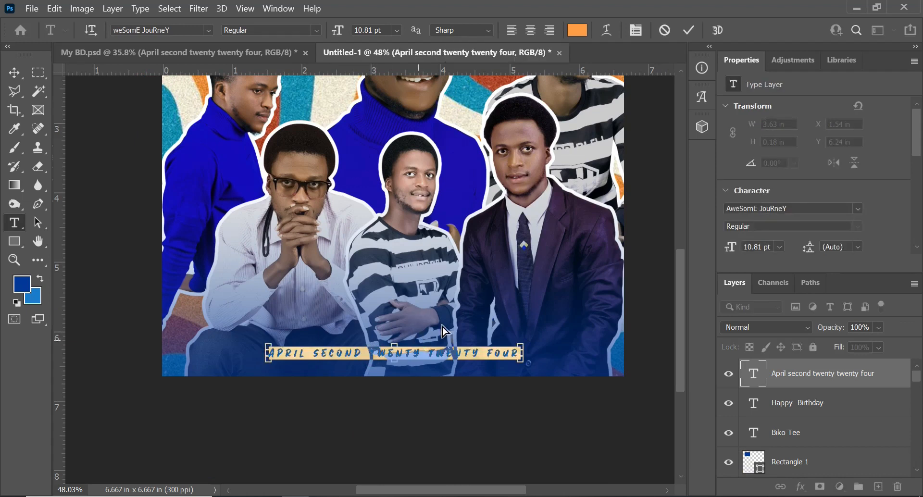
pyautogui.hotkey('ctrl', 't')
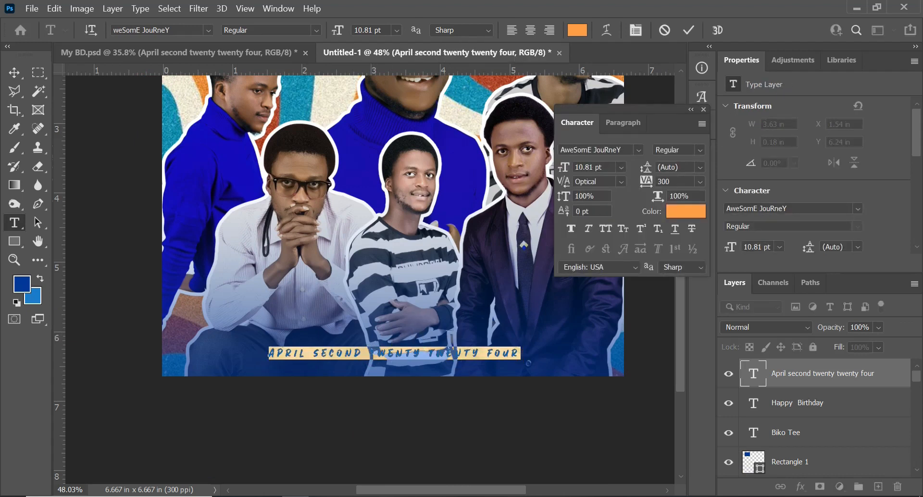
pyautogui.click(675, 181)
pyautogui.scroll(-4, 508, 236)
pyautogui.click(703, 110)
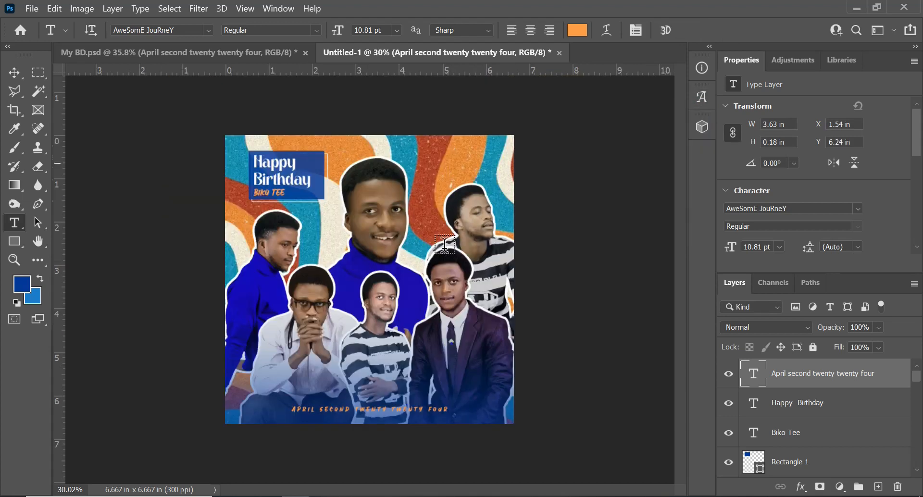
# - Examine the finished flyer both as a whole and close up, covering the title box, portraits, gradient and date text
pyautogui.press('ctrl')
pyautogui.press('v')
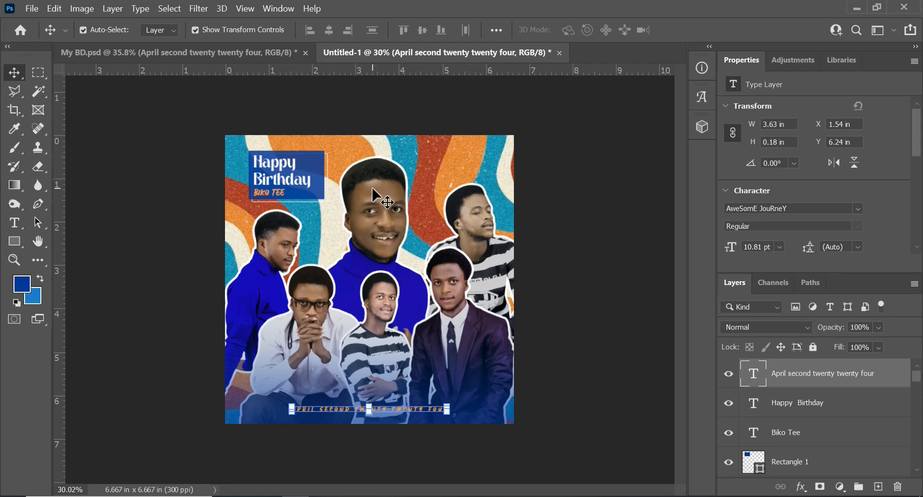
pyautogui.scroll(5, 373, 189)
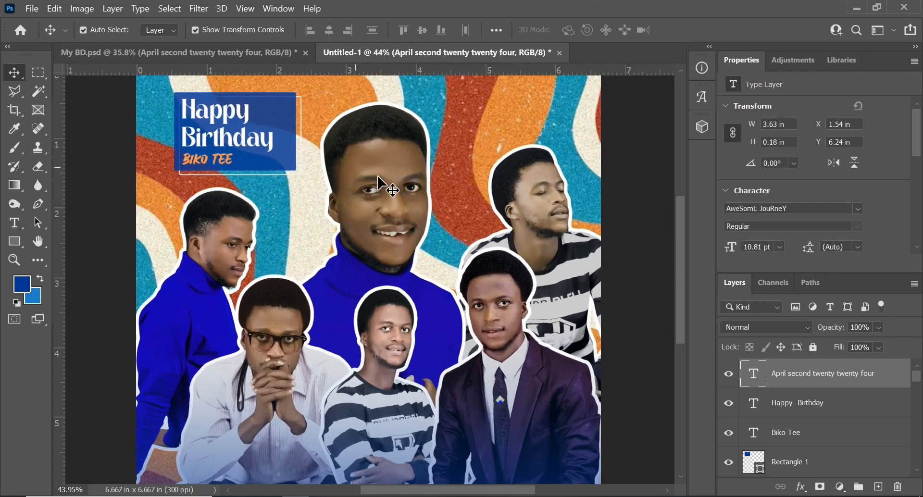
pyautogui.scroll(-3, 377, 176)
pyautogui.scroll(-1, 378, 178)
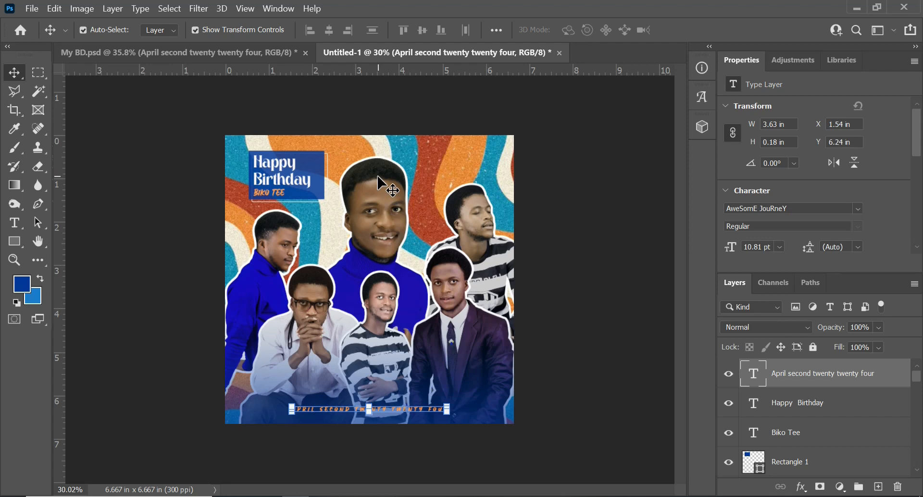
pyautogui.scroll(1, 378, 232)
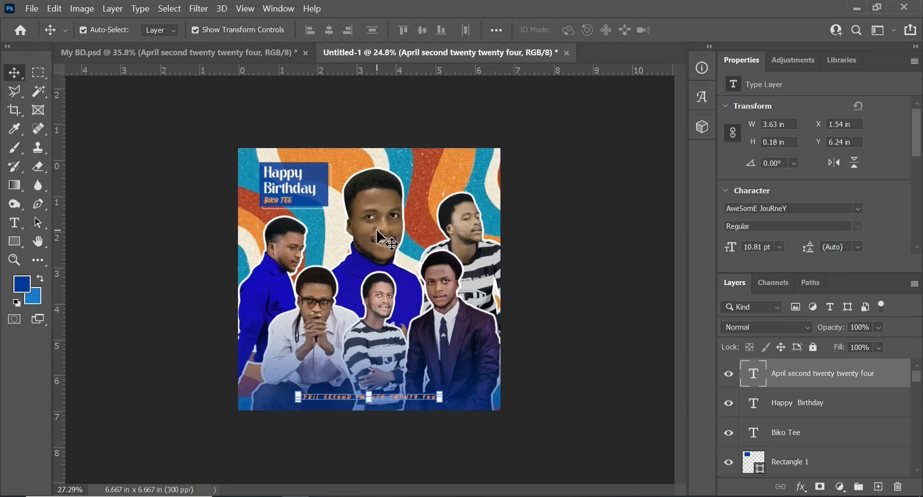
pyautogui.scroll(1, 378, 235)
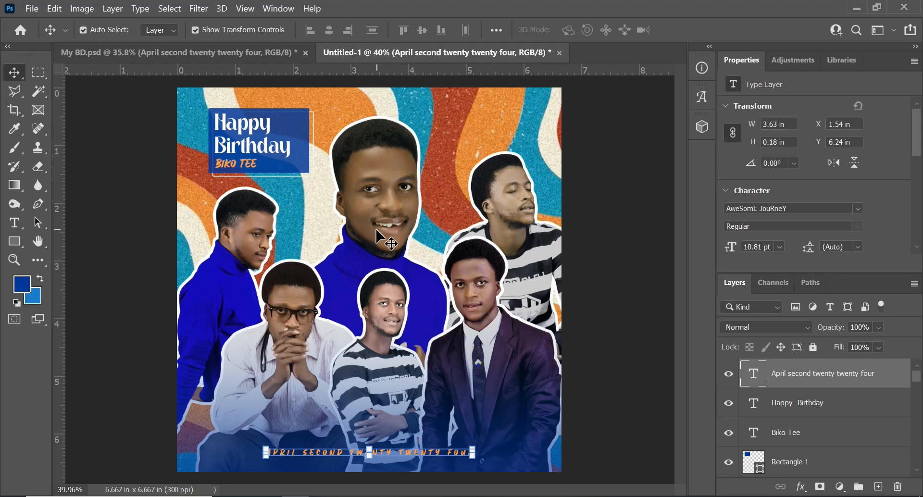
pyautogui.scroll(-3, 383, 236)
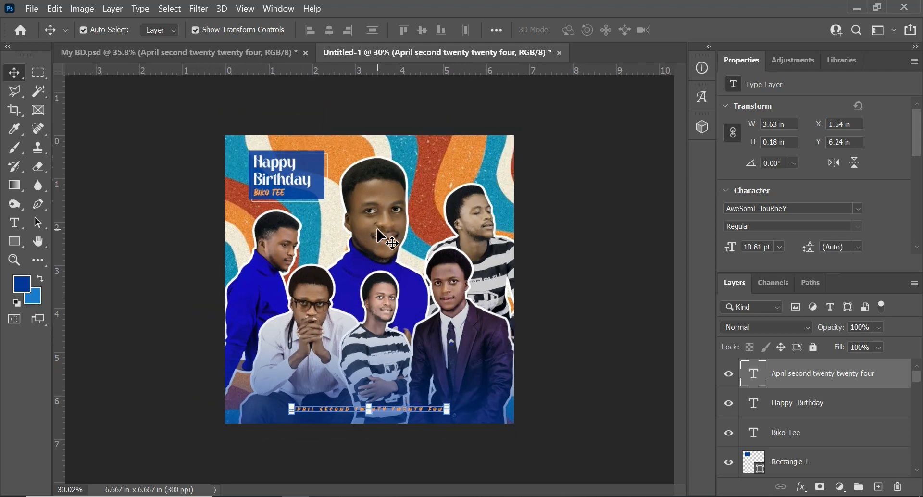